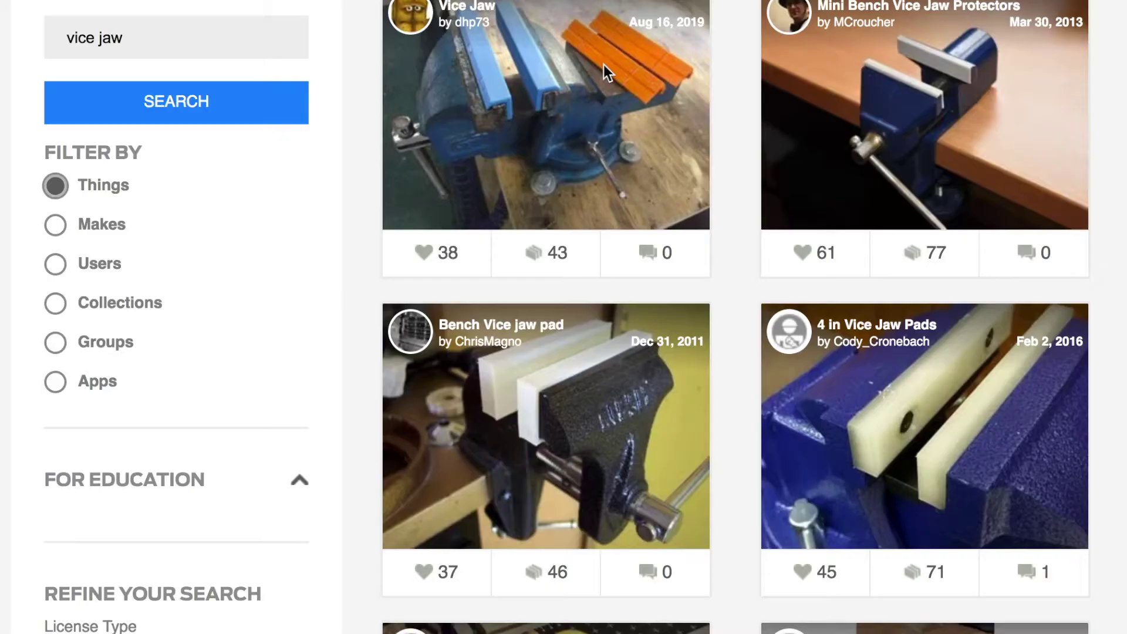
# Scroll through the vice jaw model listings on Thingiverse and GrabCAD to compare designs.
pyautogui.scroll(-4, 781, 32)
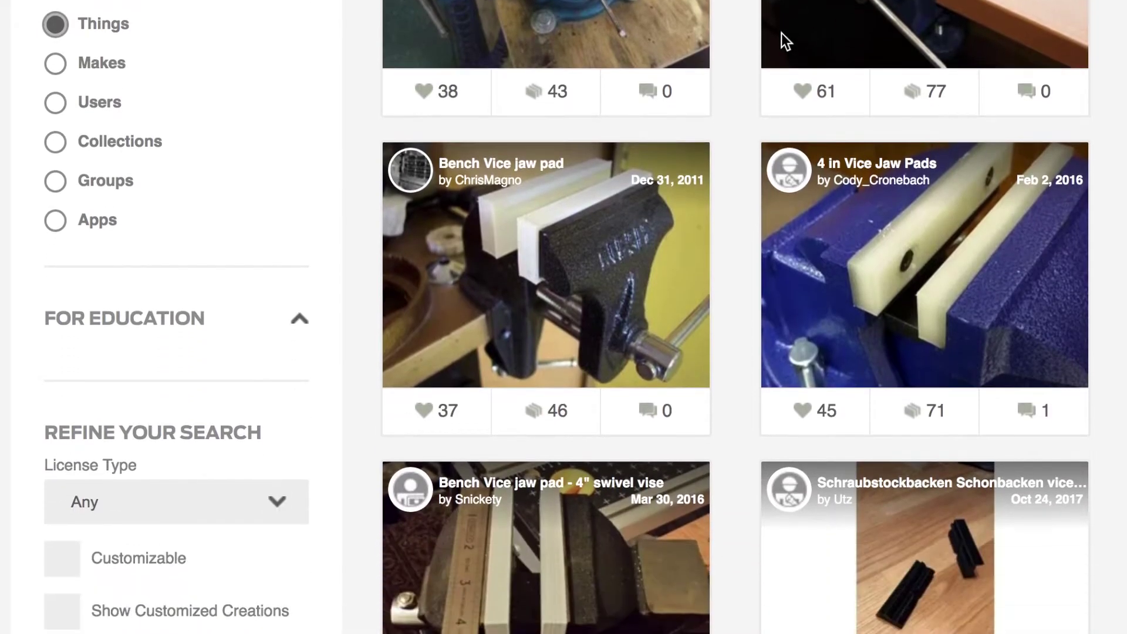
pyautogui.scroll(-1, 813, 97)
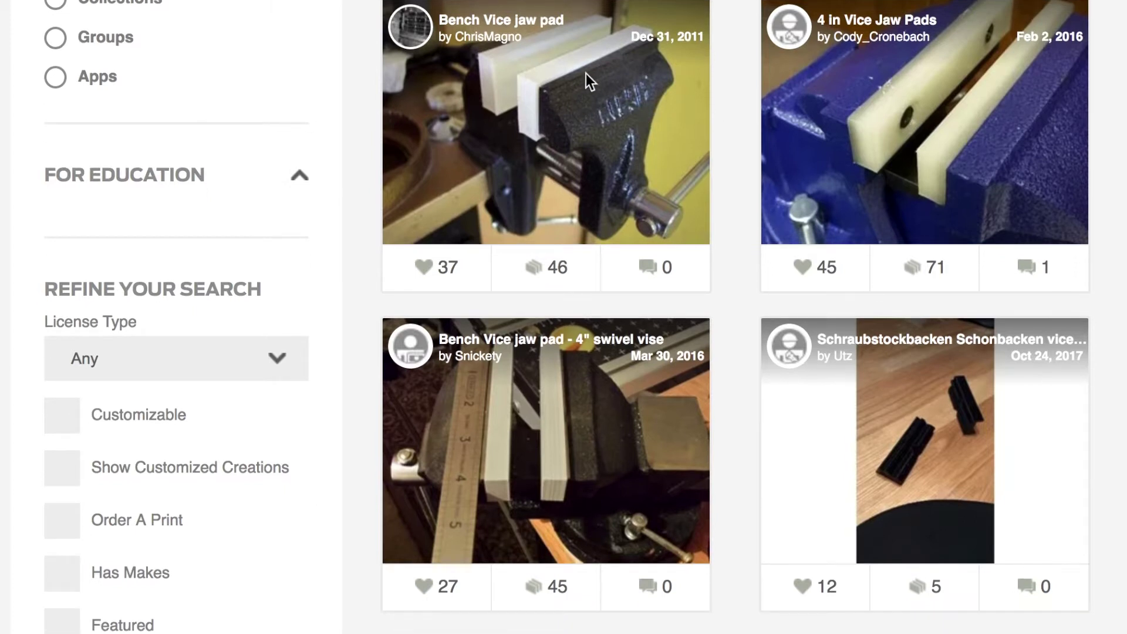
pyautogui.scroll(-5, 583, 75)
pyautogui.scroll(-10, 763, 286)
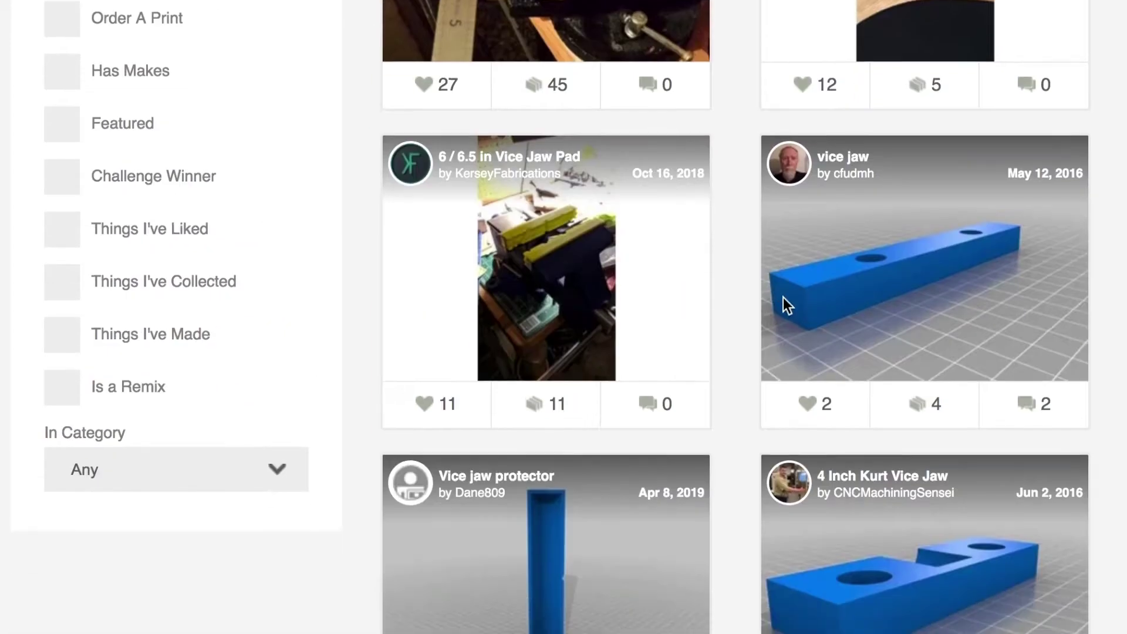
pyautogui.scroll(4, 602, 276)
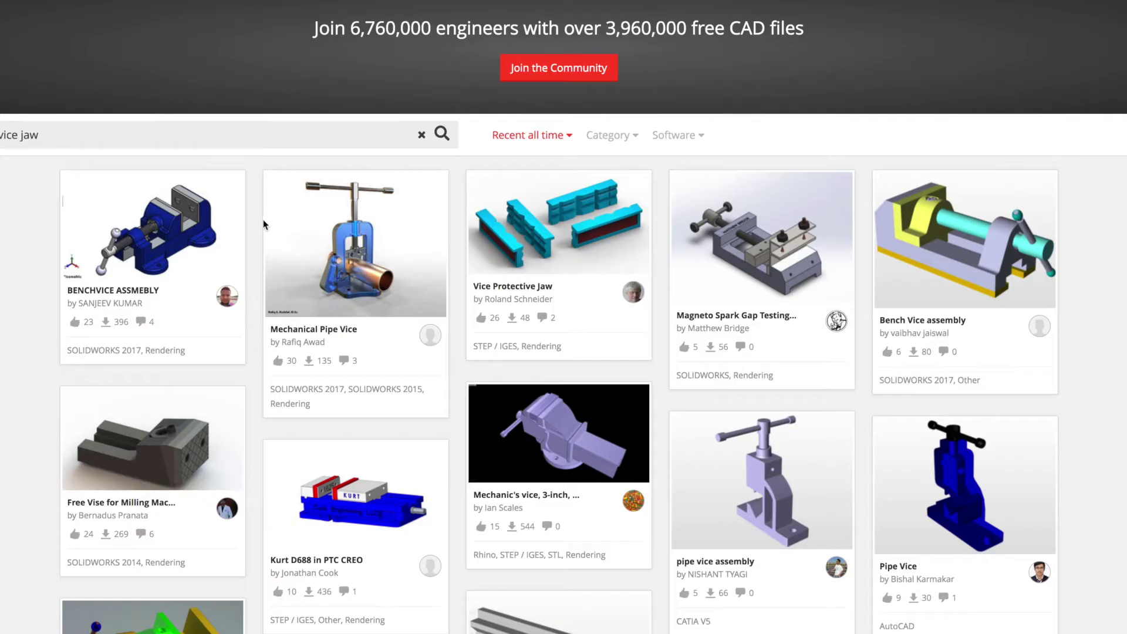
pyautogui.scroll(-5, 536, 245)
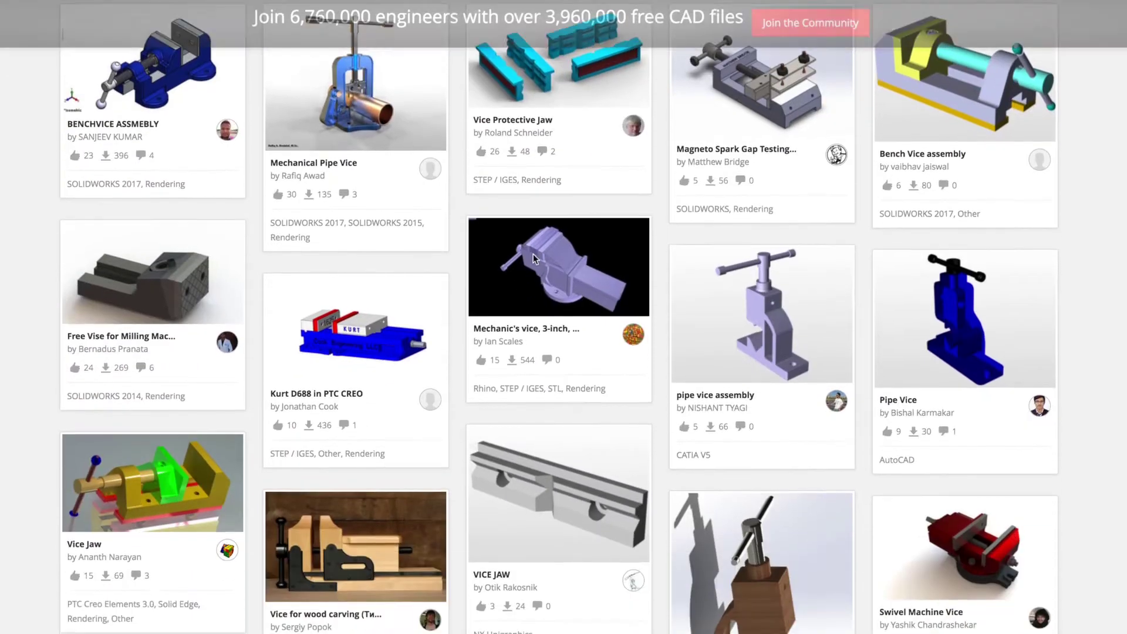
pyautogui.scroll(-2, 306, 292)
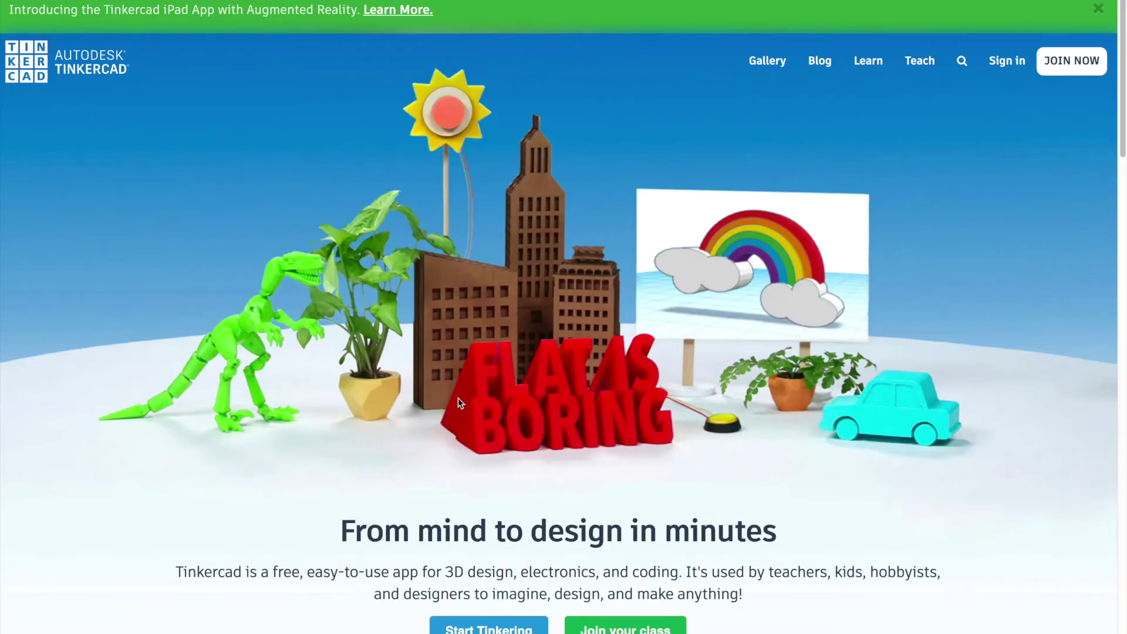
# Scroll the Tinkercad home page and play the 'See how it works' video from 00:06.
pyautogui.scroll(-6, 458, 398)
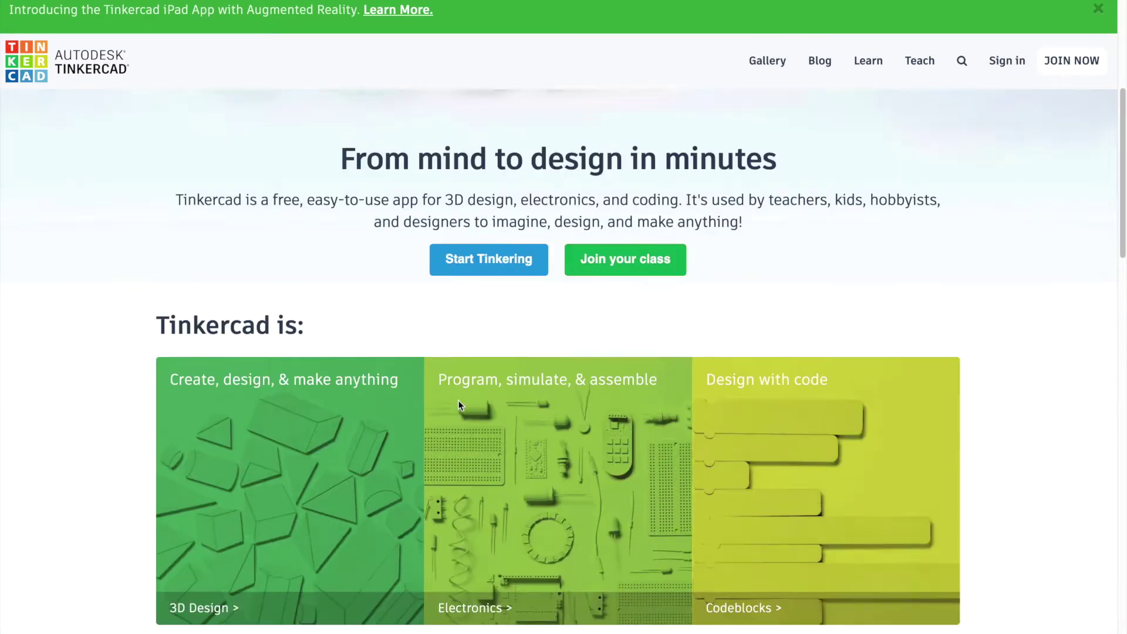
pyautogui.scroll(-12, 458, 402)
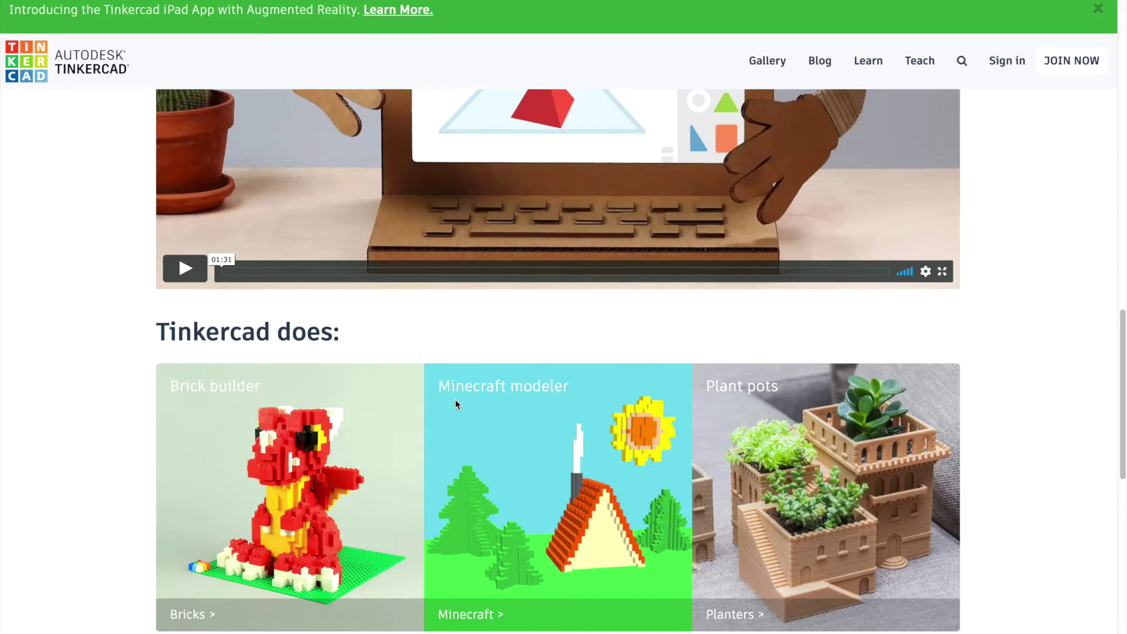
pyautogui.scroll(-4, 456, 401)
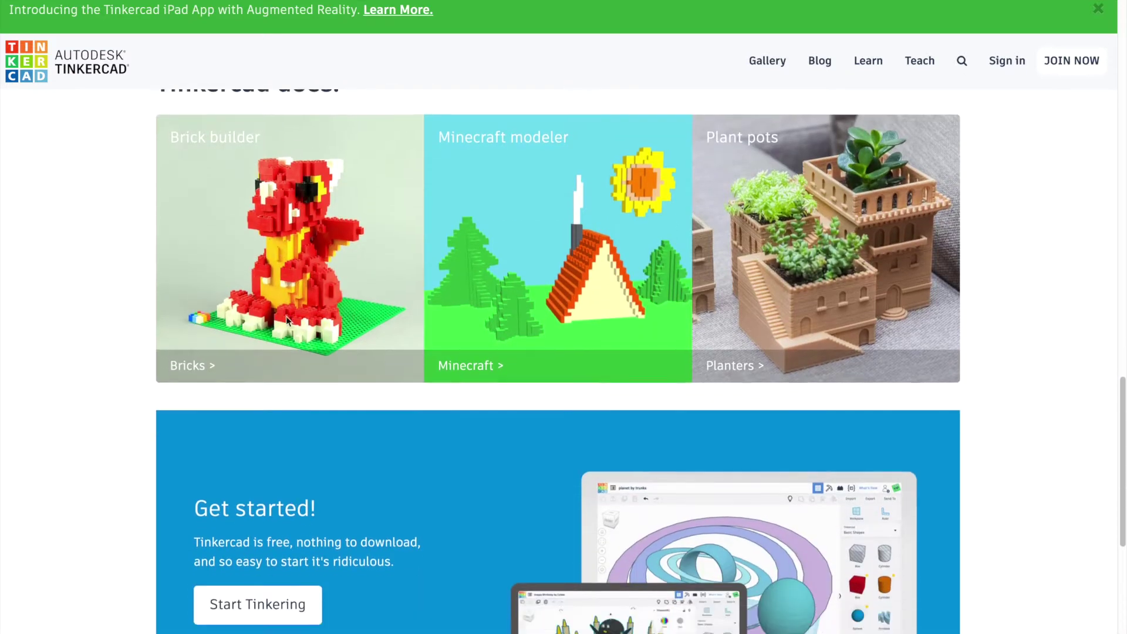
pyautogui.scroll(-6, 291, 322)
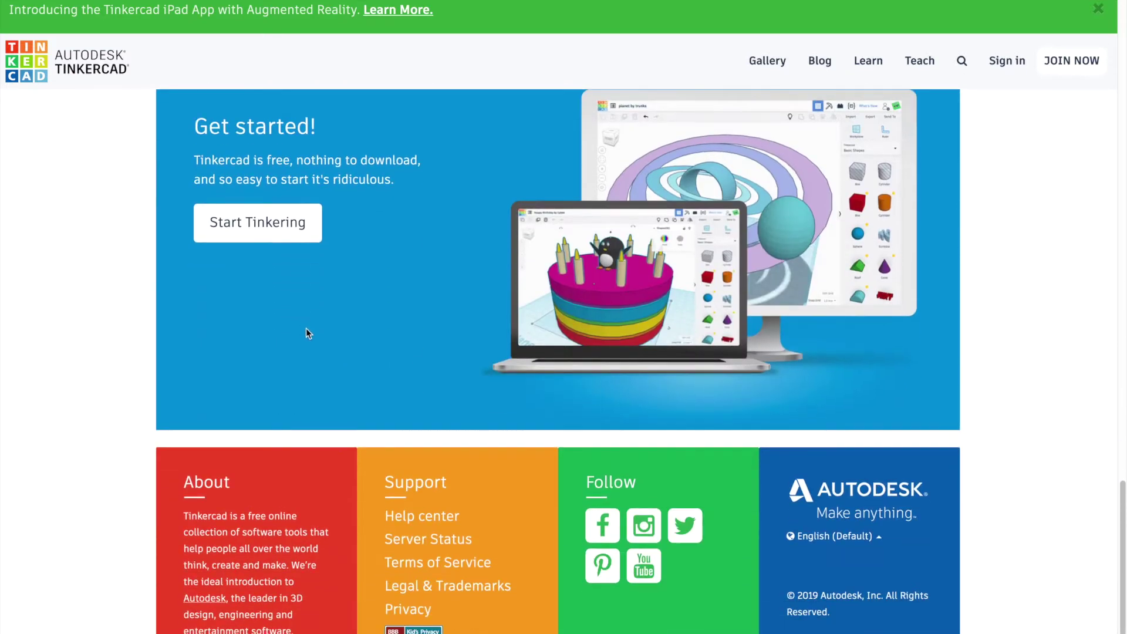
pyautogui.scroll(12, 306, 329)
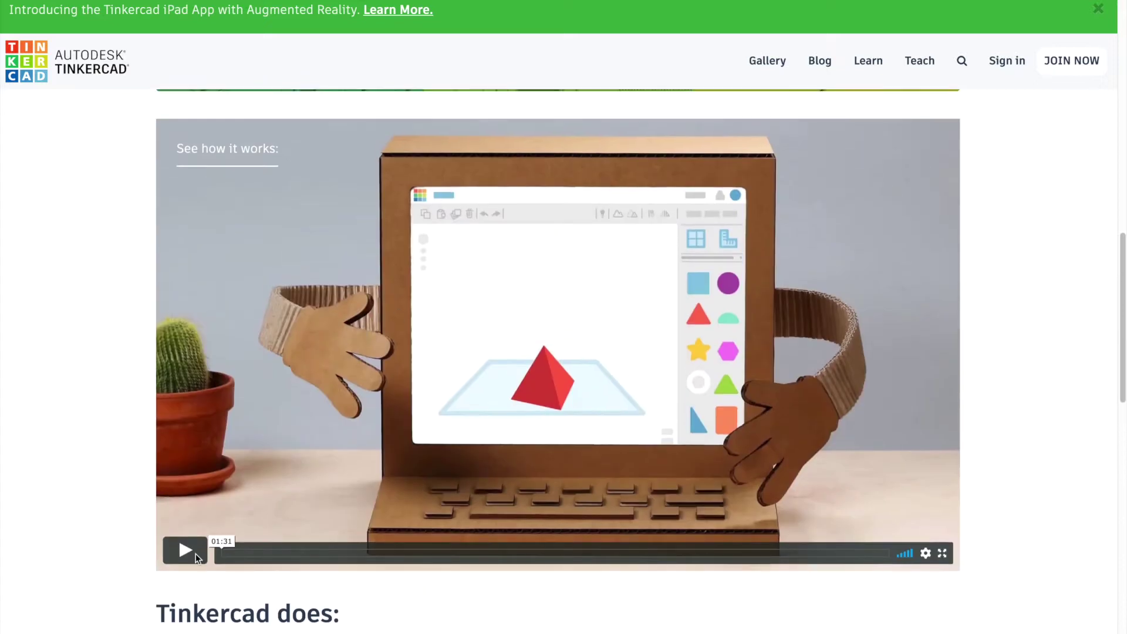
pyautogui.click(268, 554)
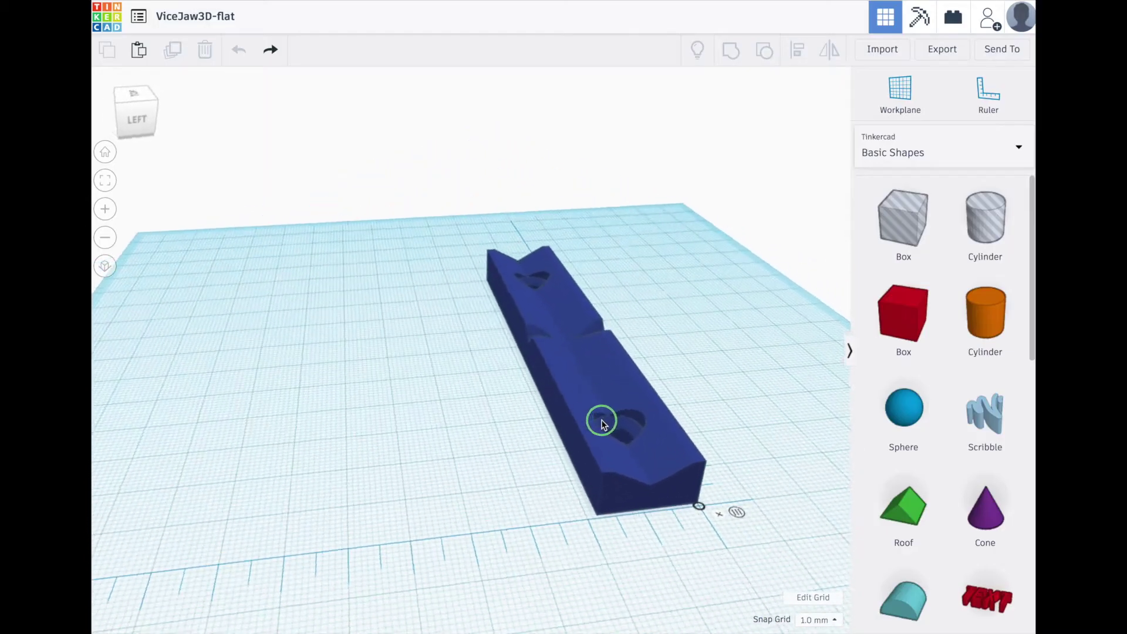
# Select the ViceJaw3D-flat jaw and ungroup it twice into its separate pieces.
pyautogui.moveTo(540, 472); pyautogui.dragTo(397, 459)
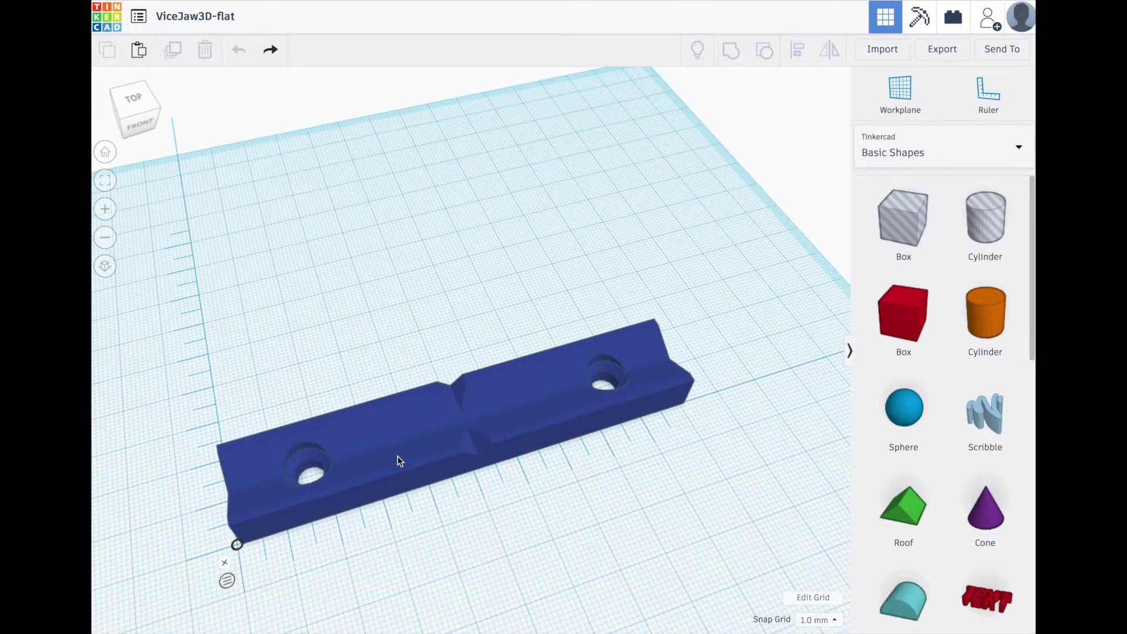
pyautogui.click(410, 445)
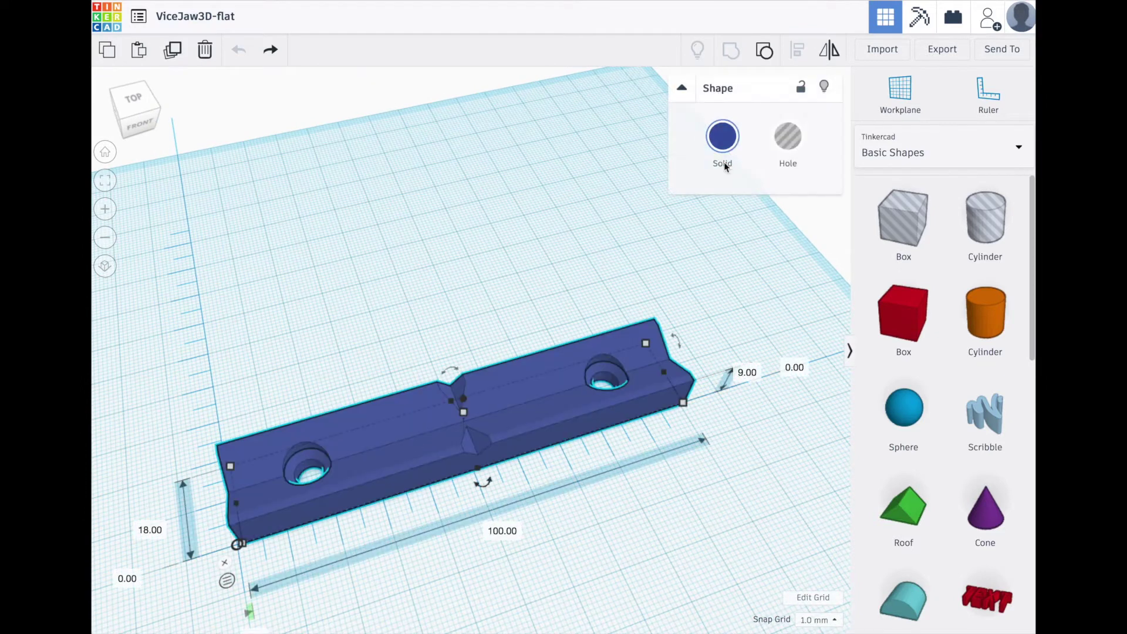
pyautogui.click(765, 54)
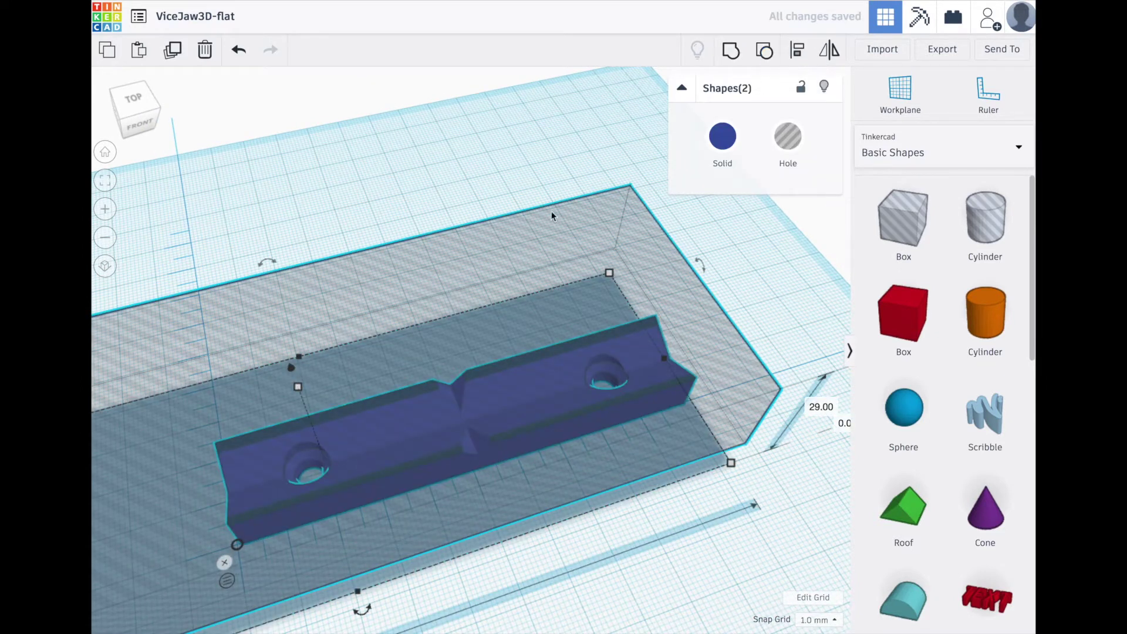
pyautogui.click(764, 53)
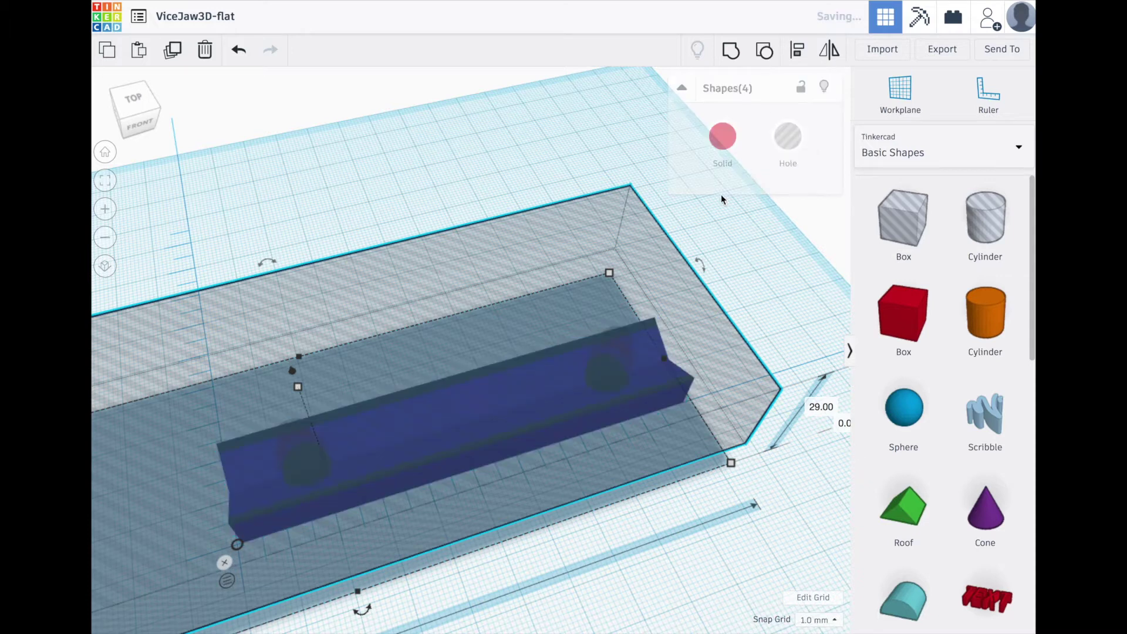
# Delete the large hole box surrounding the jaw.
pyautogui.click(527, 183)
pyautogui.click(561, 257)
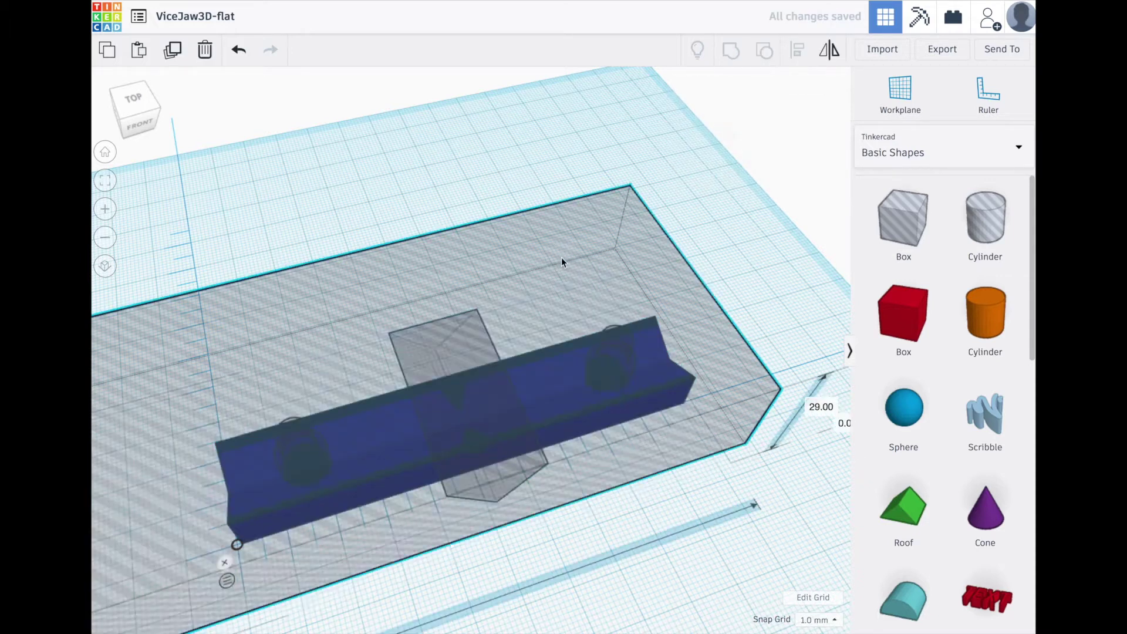
pyautogui.press('Delete')
pyautogui.click(570, 291)
pyautogui.moveTo(571, 292); pyautogui.dragTo(583, 389, button='right')
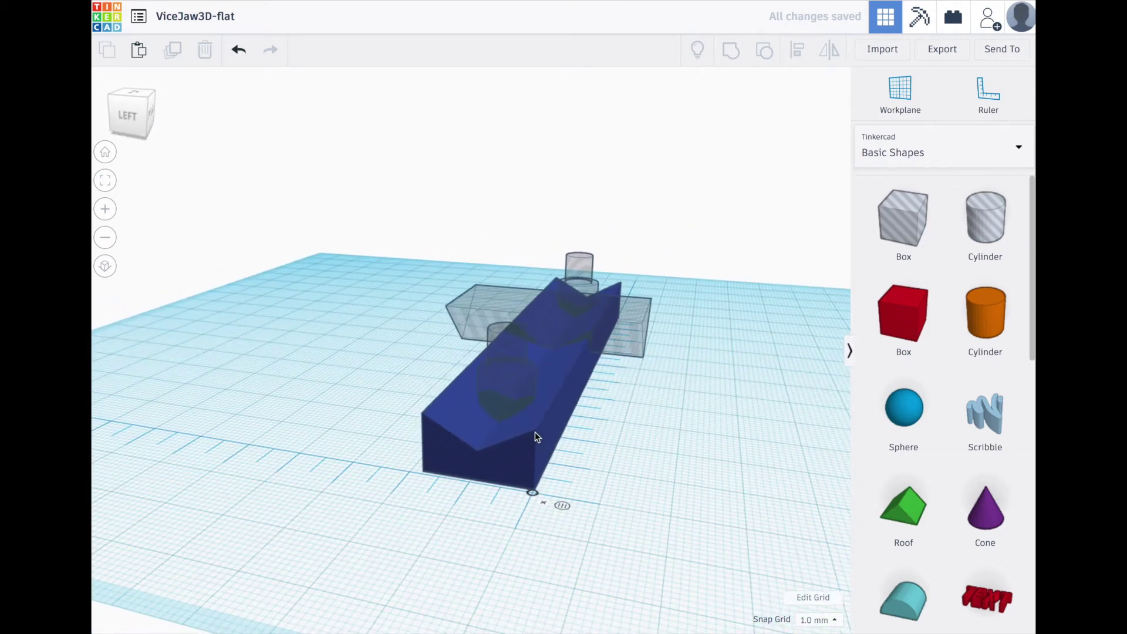
# Ungroup the jaw again and select its separate parts one by one.
pyautogui.click(479, 439)
pyautogui.click(765, 53)
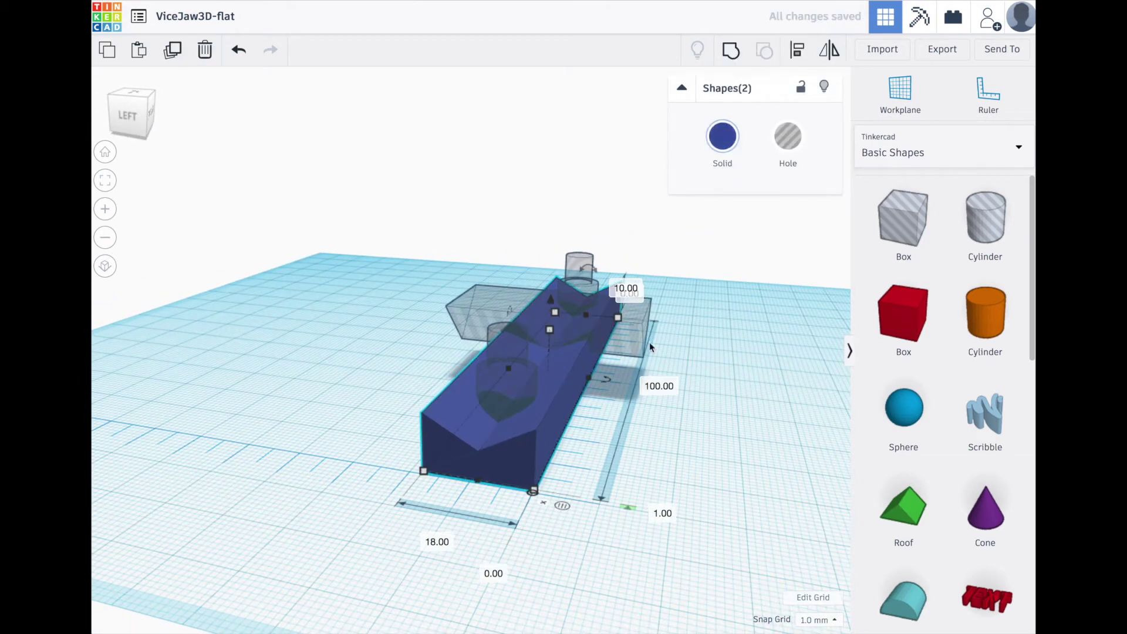
pyautogui.click(535, 455)
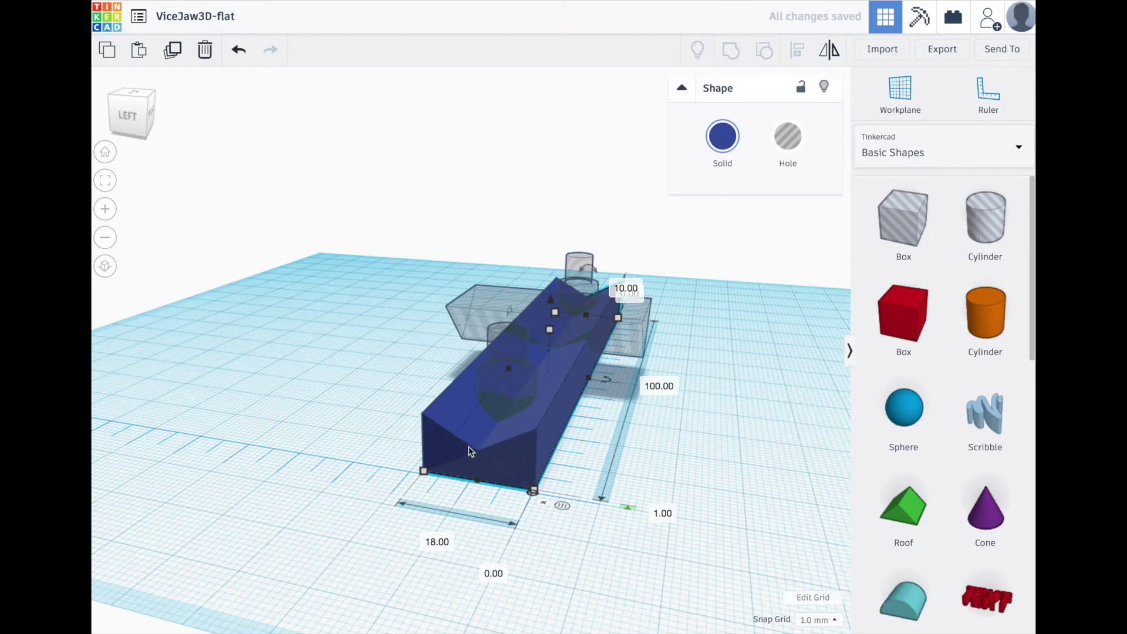
pyautogui.click(459, 440)
pyautogui.click(509, 448)
pyautogui.moveTo(740, 438); pyautogui.dragTo(316, 473, button='right')
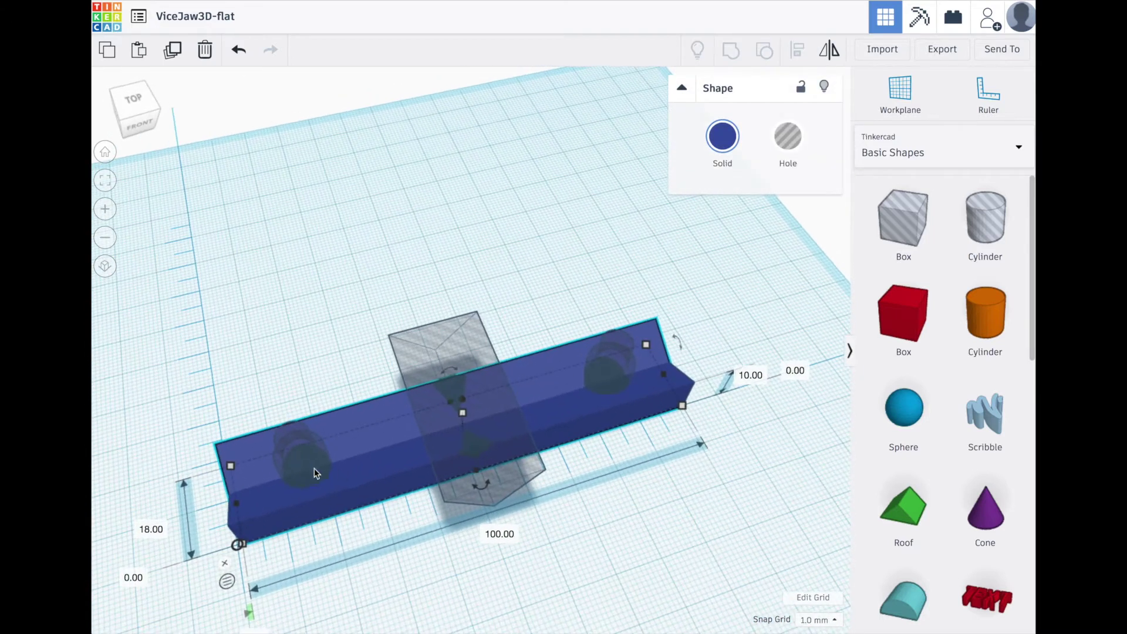
# Inspect both screw-hole cylinders and the diamond groove hole, then undo to restore the hole box.
pyautogui.click(298, 454)
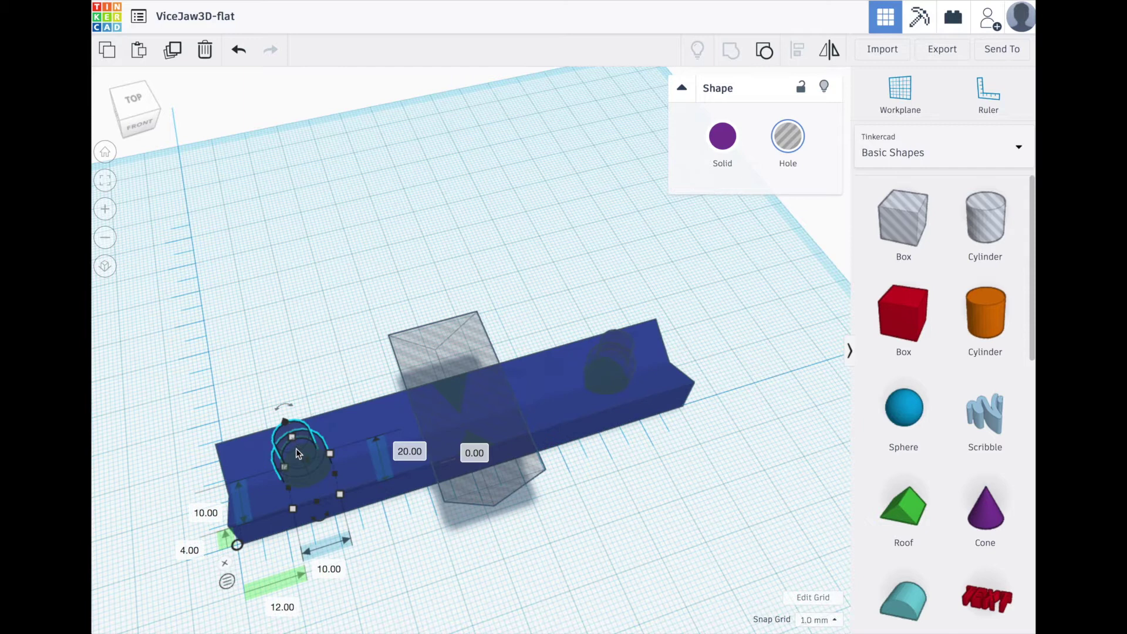
pyautogui.click(631, 393)
pyautogui.moveTo(632, 499); pyautogui.dragTo(420, 295, button='right')
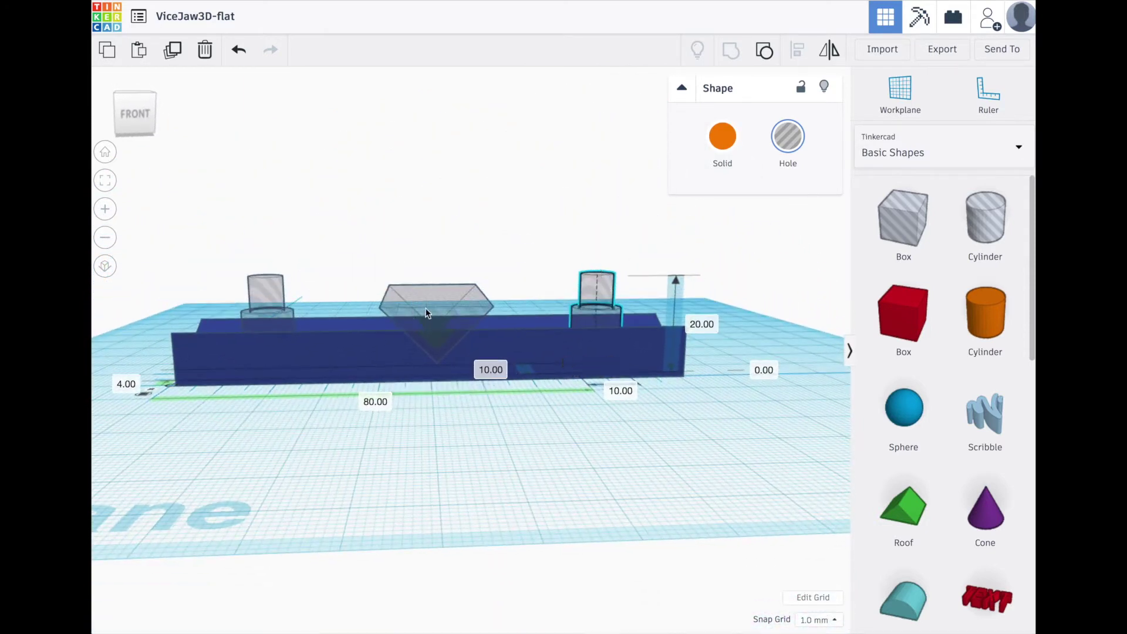
pyautogui.click(425, 308)
pyautogui.click(547, 281)
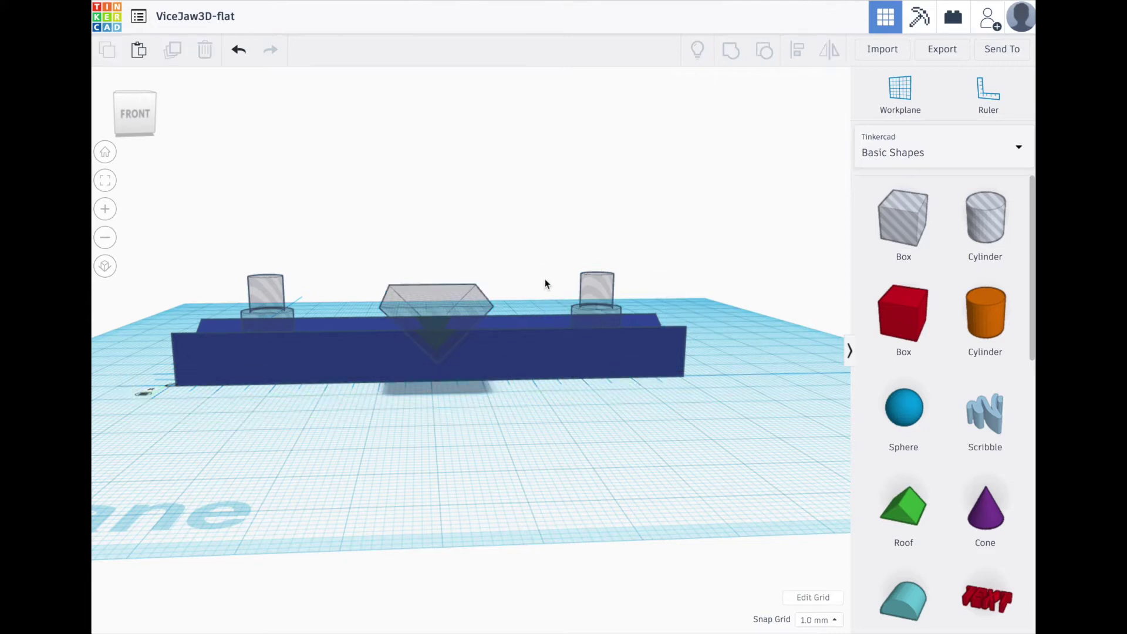
pyautogui.hotkey('ctrl', 'z')
pyautogui.hotkey('ctrl', 'z')
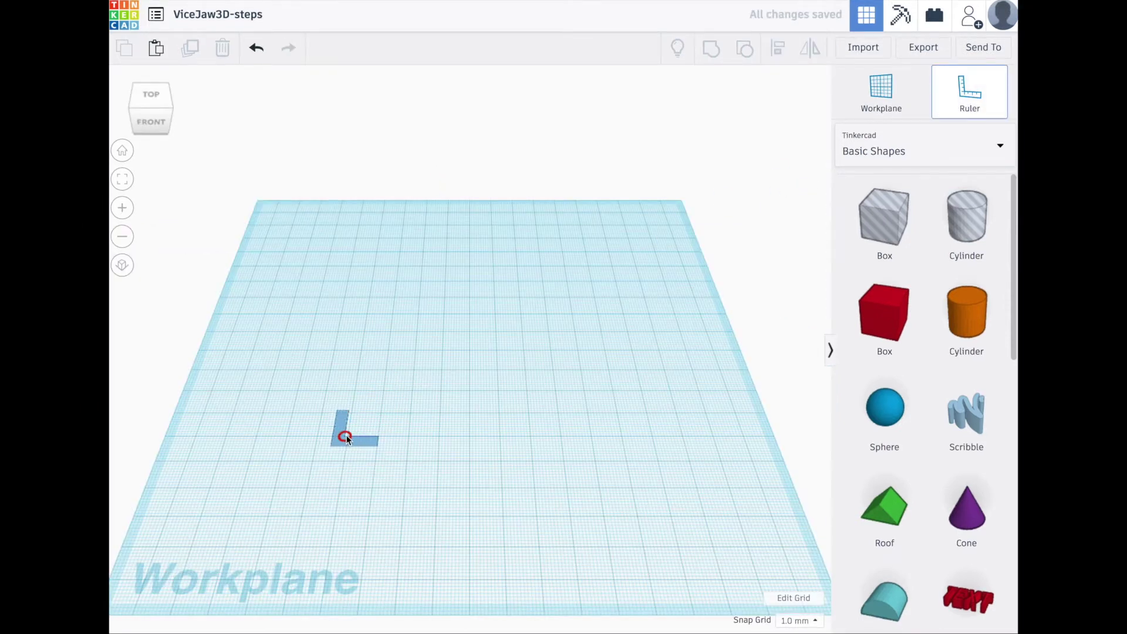
# Place a ruler, then add a red box sized 18 mm by 100 mm.
pyautogui.click(347, 438)
pyautogui.scroll(5, 322, 459)
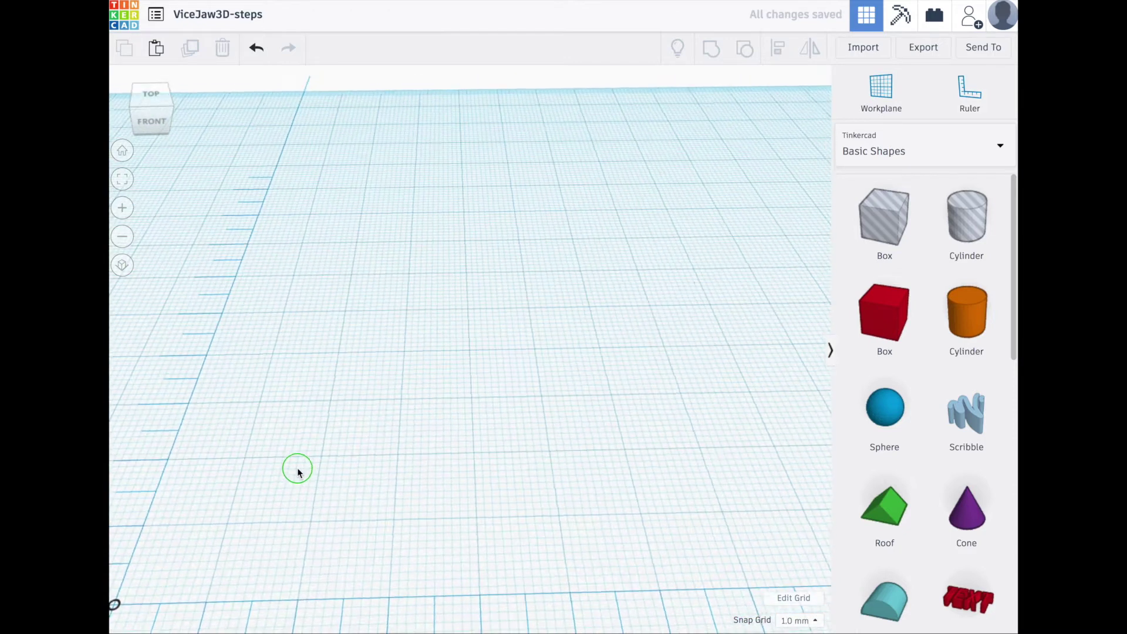
pyautogui.scroll(-5, 276, 517)
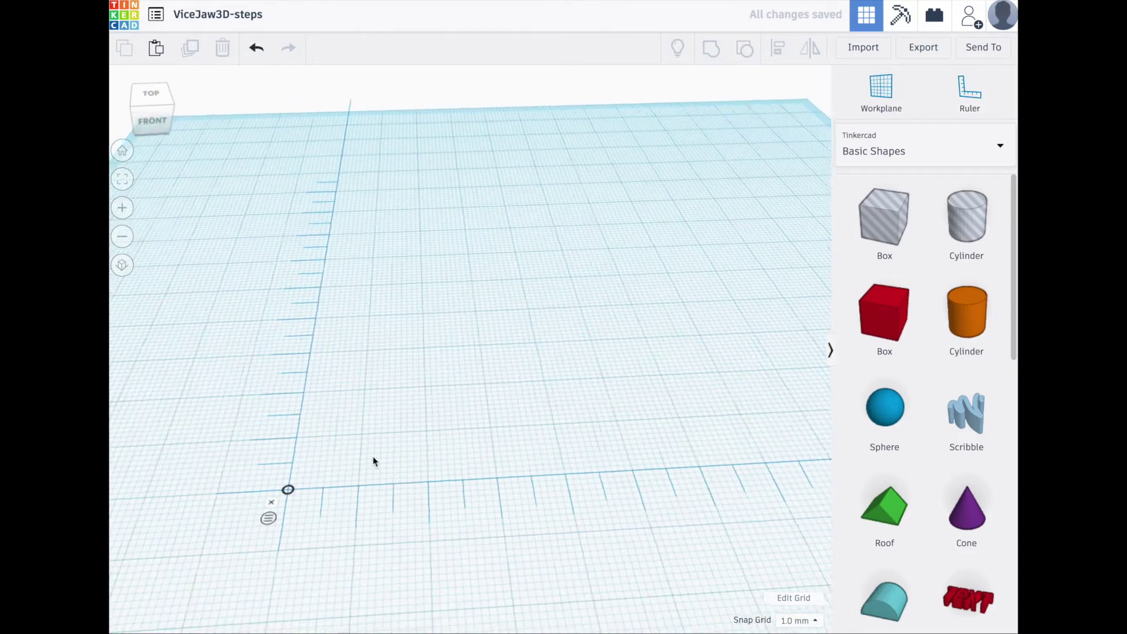
pyautogui.moveTo(887, 310); pyautogui.dragTo(411, 422)
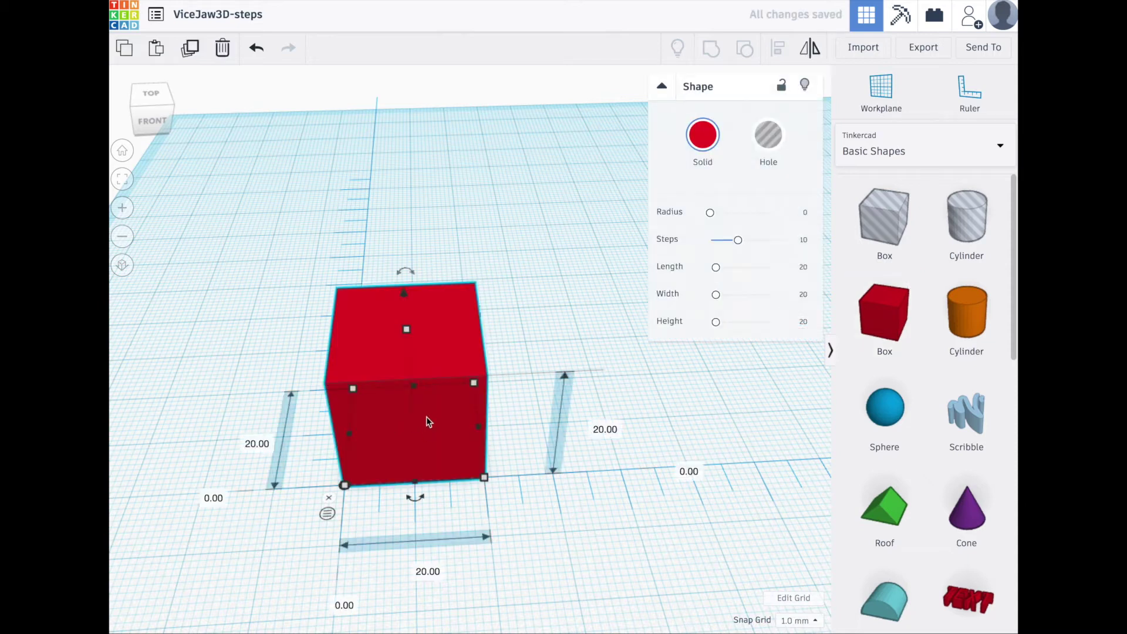
pyautogui.click(256, 446)
pyautogui.write('18')
pyautogui.press('Return')
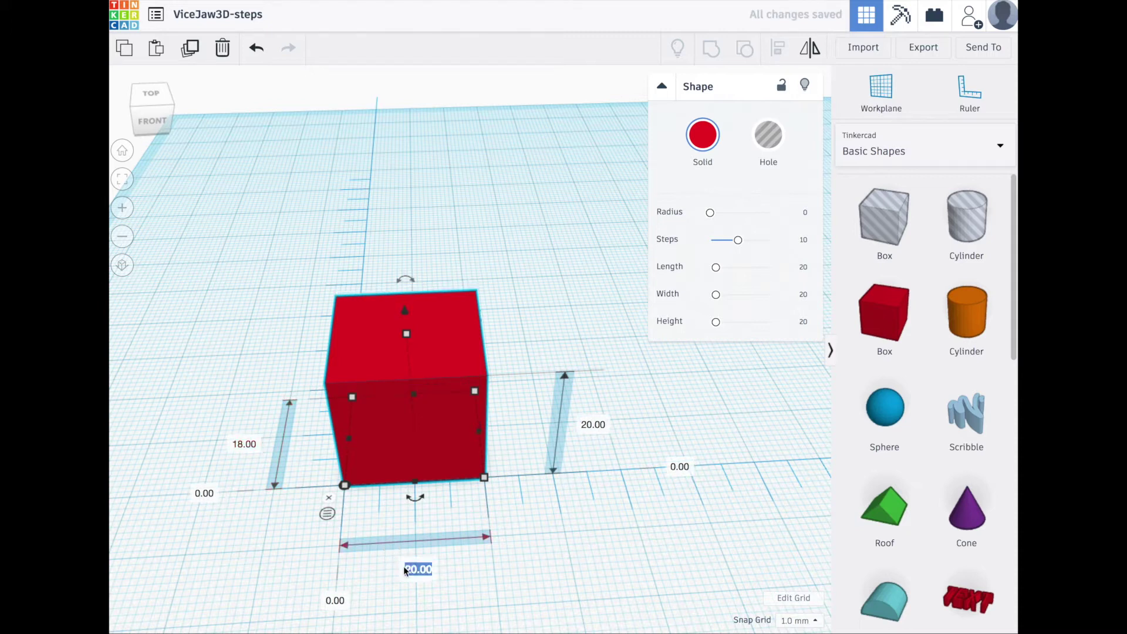
pyautogui.write('0.000')
pyautogui.press('Return')
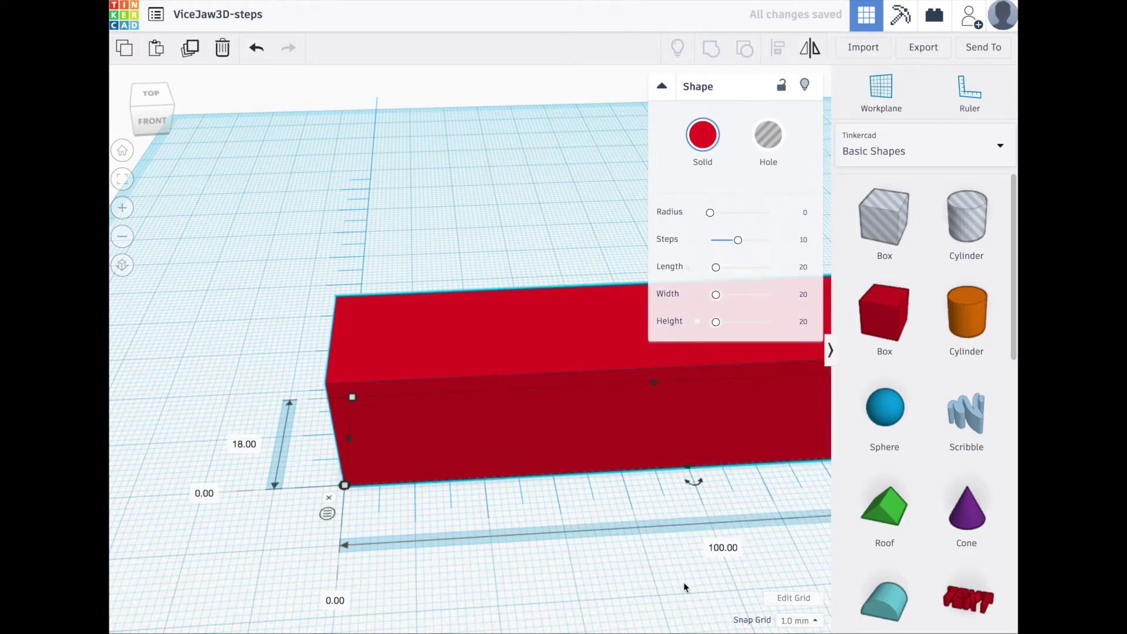
# Set the box height to 4 mm, flattening it into a bar.
pyautogui.moveTo(680, 559); pyautogui.dragTo(652, 84, button='right')
pyautogui.click(658, 85)
pyautogui.scroll(-3, 755, 212)
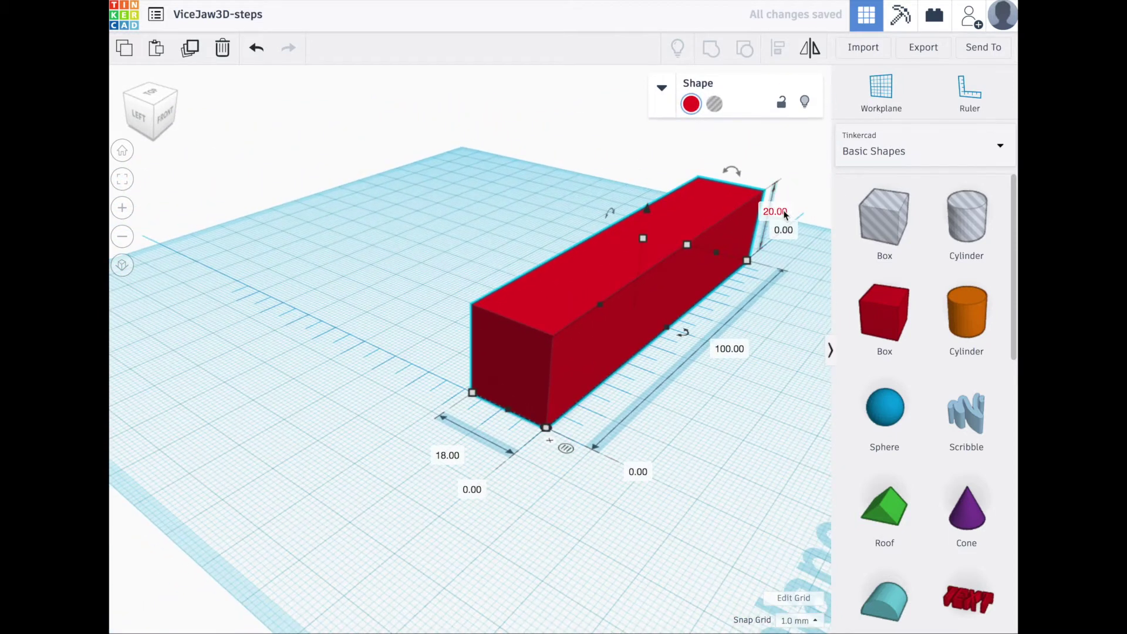
pyautogui.click(780, 214)
pyautogui.write('4')
pyautogui.press('Return')
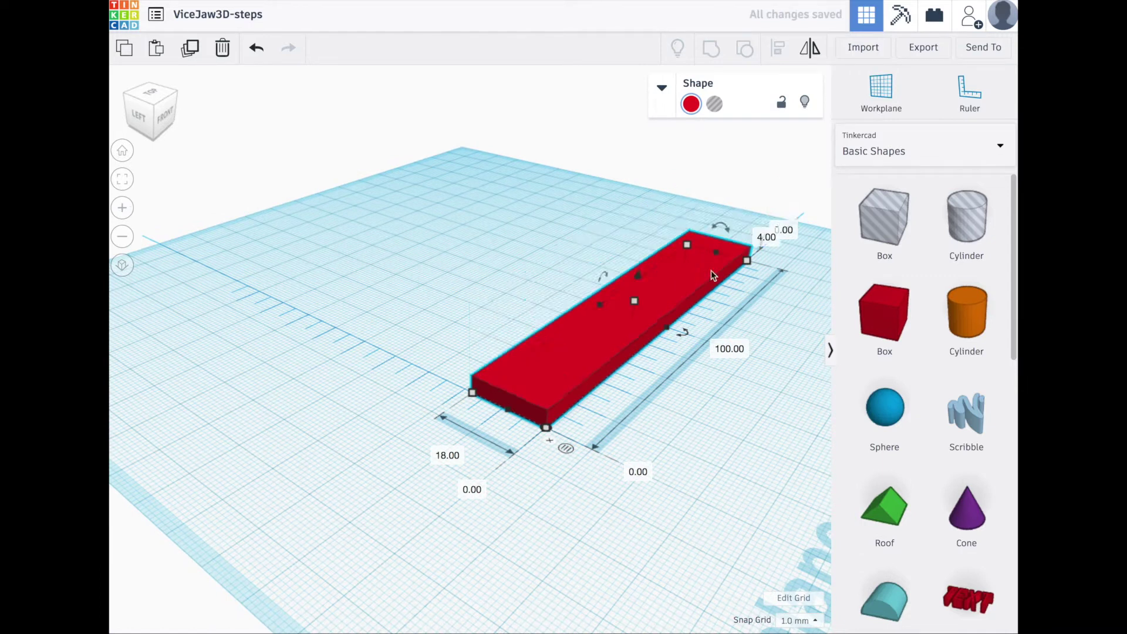
pyautogui.click(693, 492)
pyautogui.moveTo(750, 473); pyautogui.dragTo(762, 396, button='right')
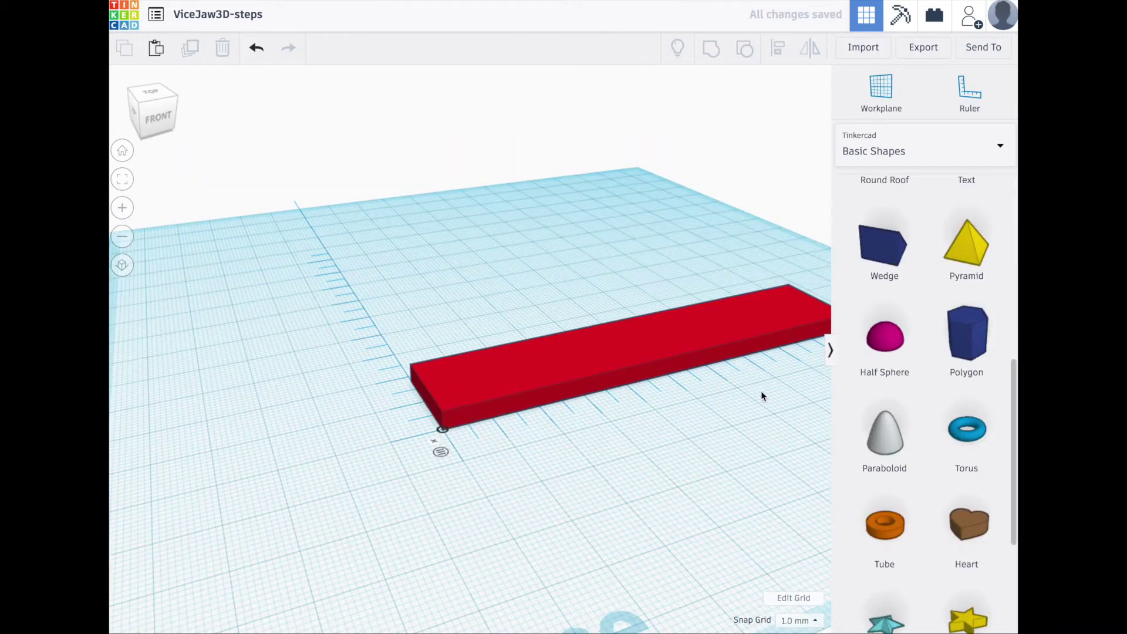
# Add a wedge and size it 100 mm long and 10 mm tall.
pyautogui.moveTo(883, 252); pyautogui.dragTo(426, 403)
pyautogui.moveTo(461, 427); pyautogui.dragTo(603, 429, button='right')
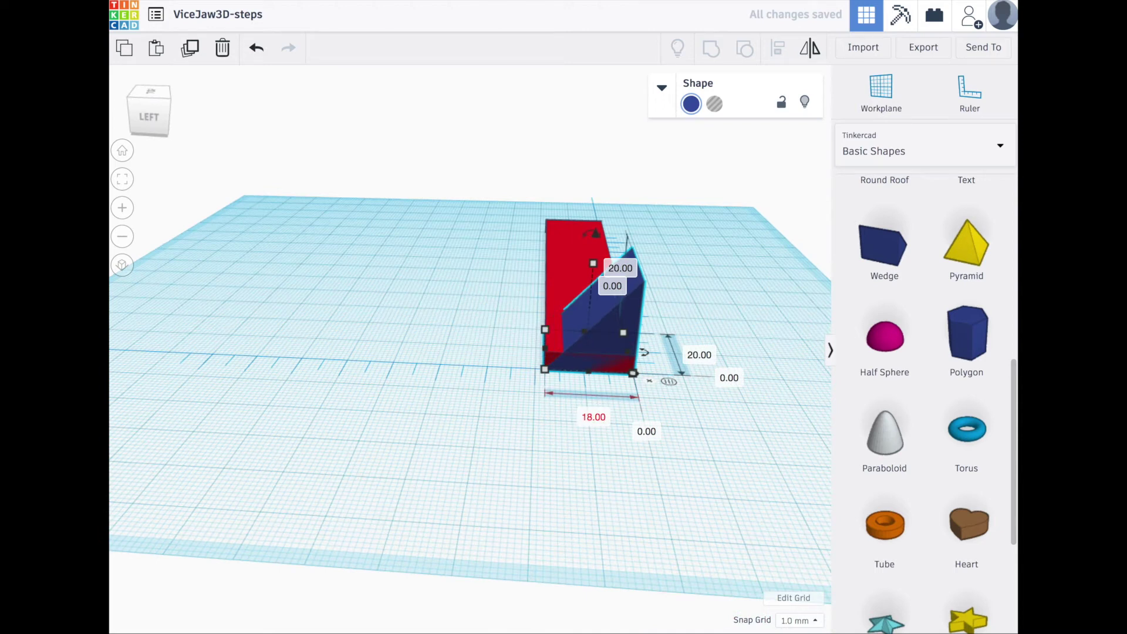
pyautogui.moveTo(741, 440); pyautogui.dragTo(543, 455, button='right')
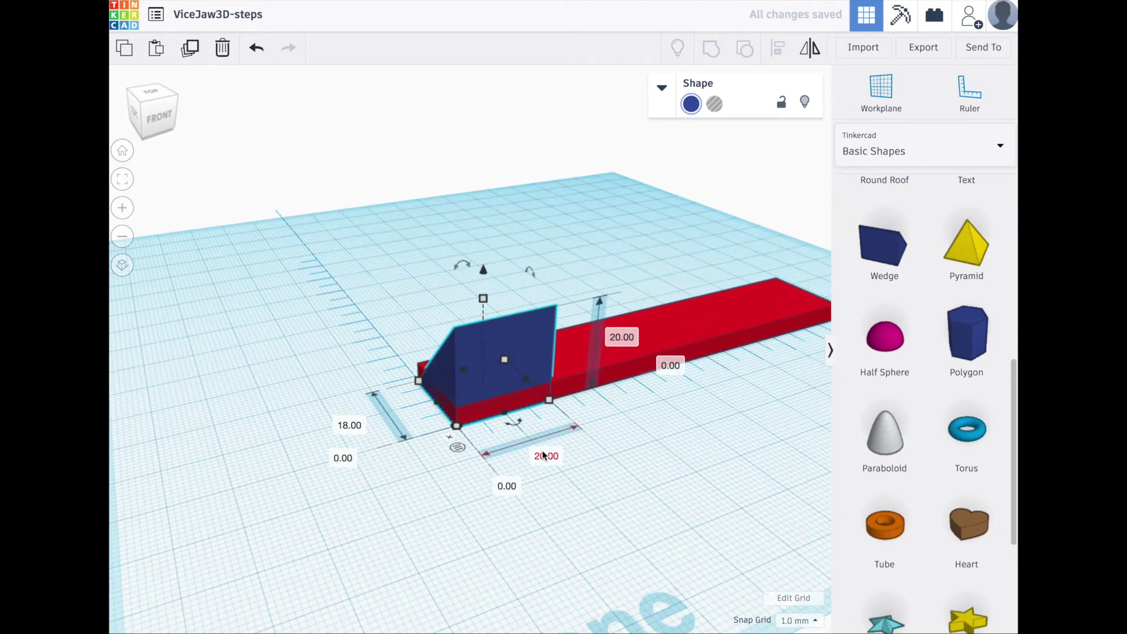
pyautogui.write('00')
pyautogui.press('Return')
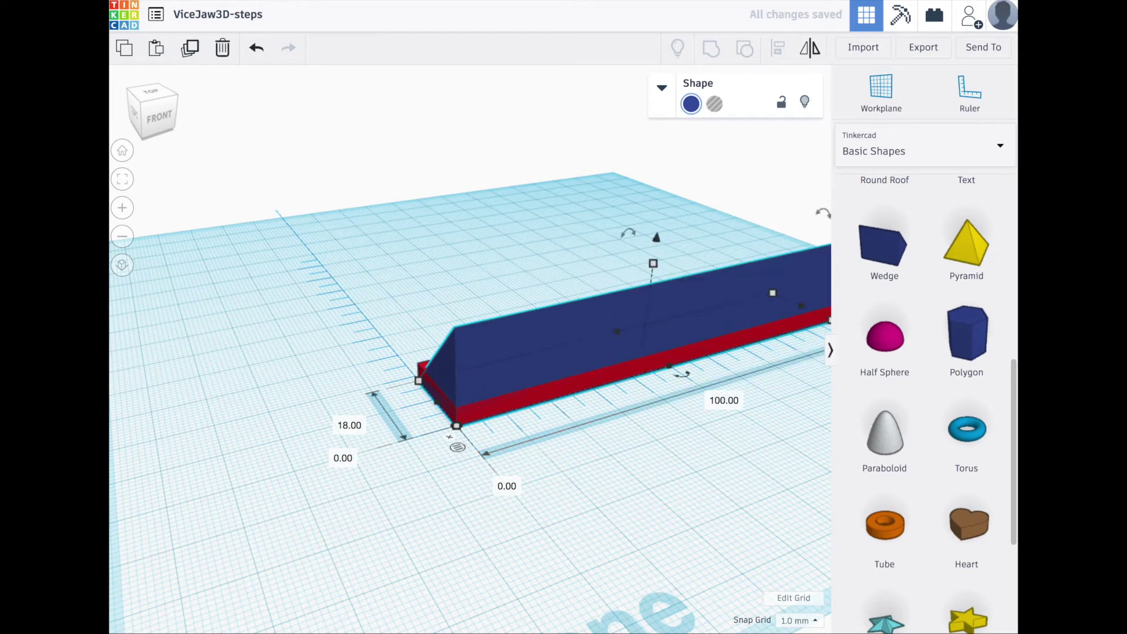
pyautogui.moveTo(705, 265); pyautogui.dragTo(787, 247, button='right')
pyautogui.click(791, 234)
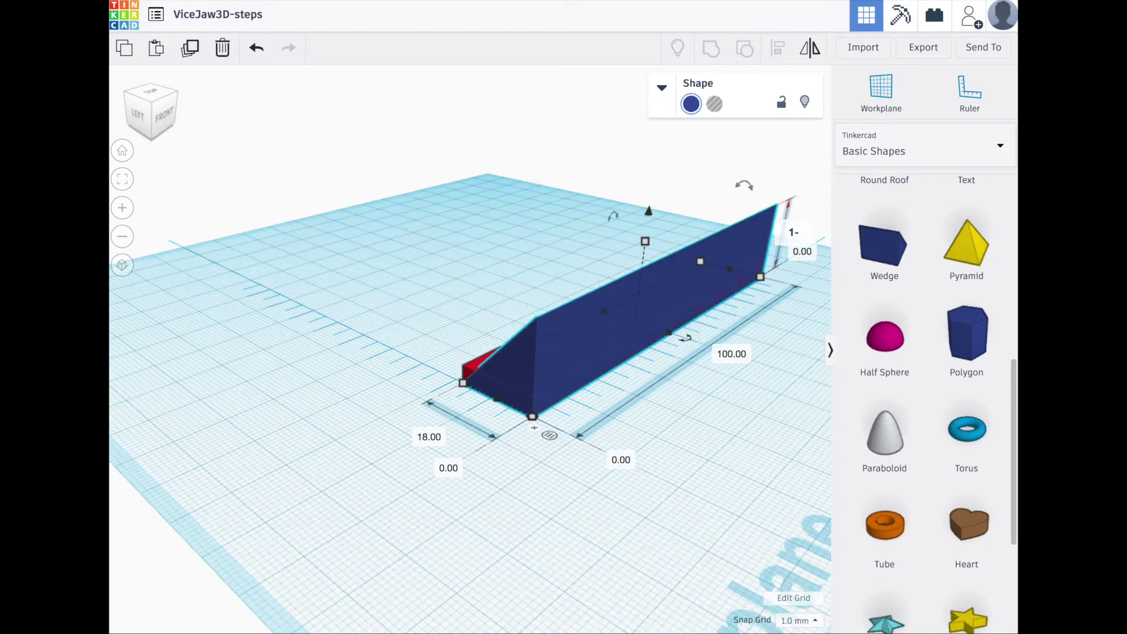
pyautogui.write('10')
pyautogui.press('Return')
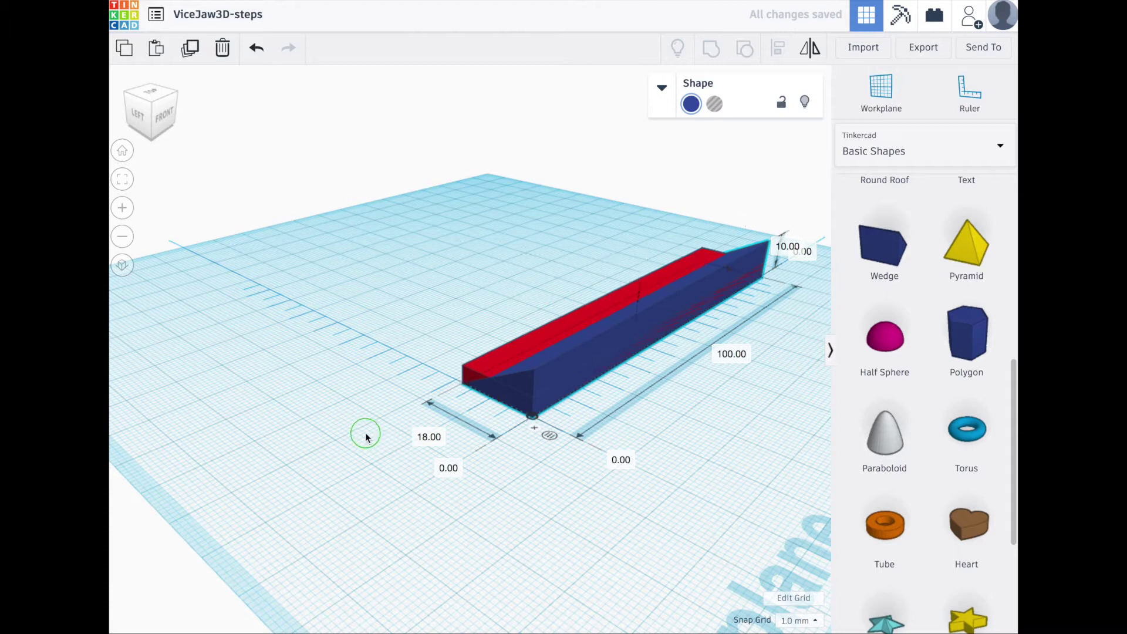
# Nudge the wedge over the base to a 0 offset and turn it over along its length.
pyautogui.moveTo(364, 433); pyautogui.dragTo(450, 423, button='right')
pyautogui.press('Left')
pyautogui.press('Left')
pyautogui.press('Left')
pyautogui.press('Left')
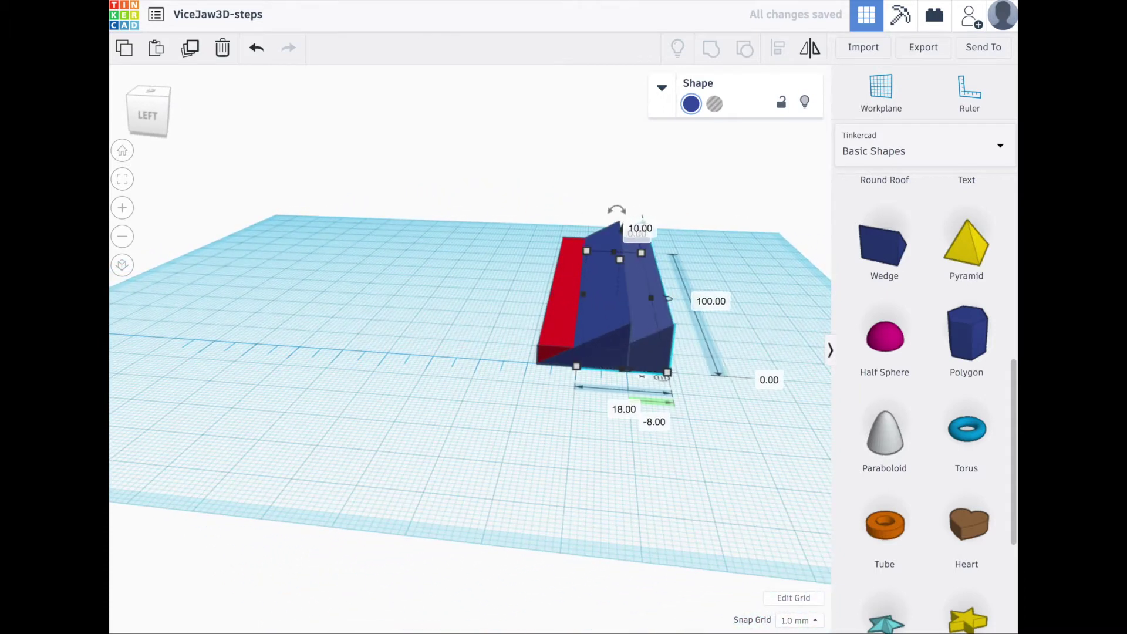
pyautogui.press('Left')
pyautogui.press('Left')
pyautogui.press('Left')
pyautogui.press('Left')
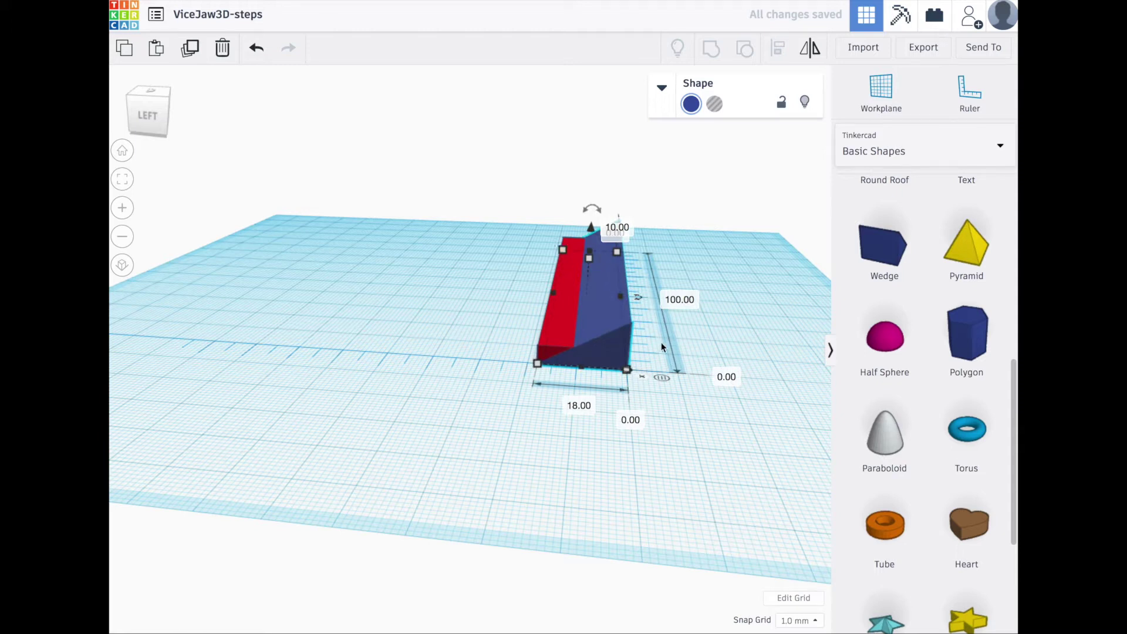
pyautogui.moveTo(633, 270); pyautogui.dragTo(671, 317, button='right')
pyautogui.moveTo(672, 317); pyautogui.dragTo(583, 294)
pyautogui.moveTo(724, 390); pyautogui.dragTo(763, 254, button='right')
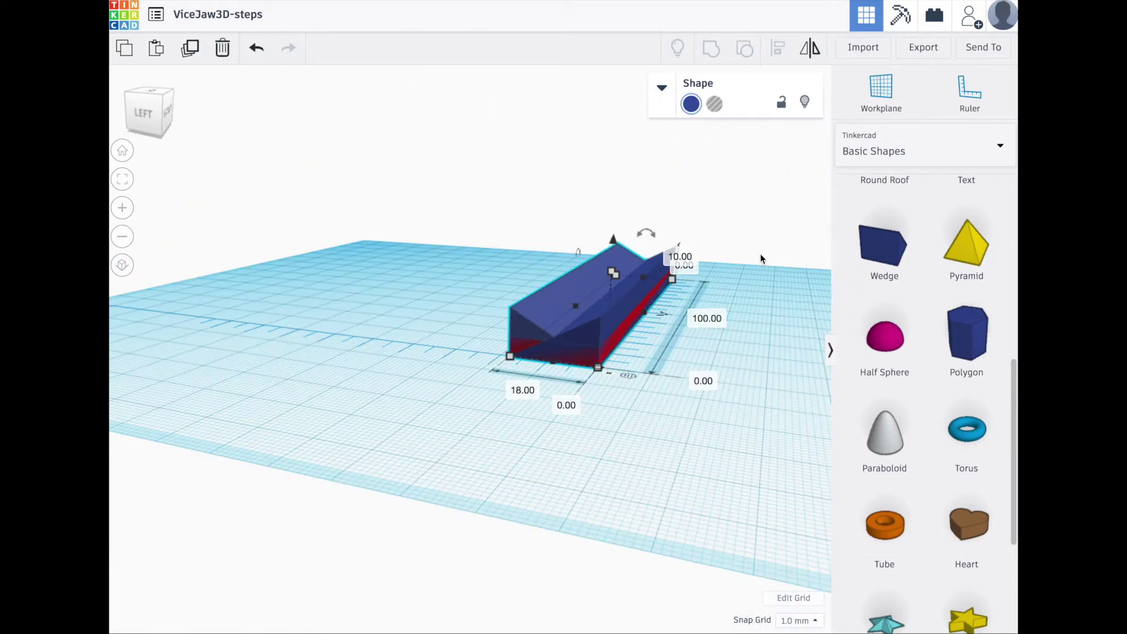
# Group the wedge with the red base into one blue bar.
pyautogui.click(519, 350)
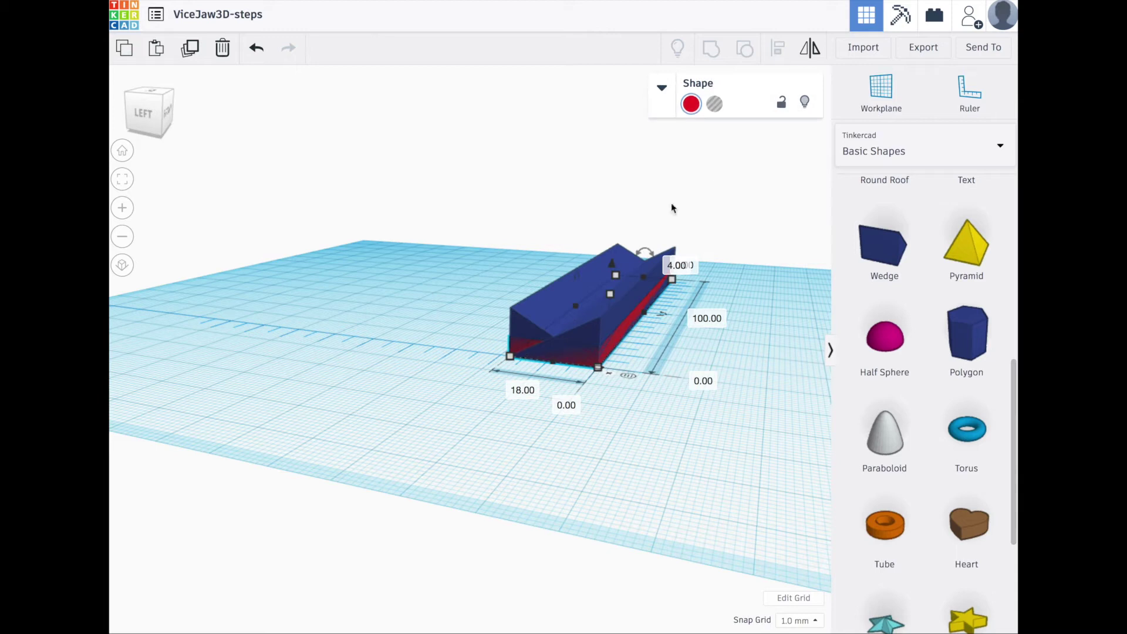
pyautogui.click(695, 187)
pyautogui.moveTo(707, 287); pyautogui.dragTo(616, 327, button='right')
pyautogui.click(614, 327)
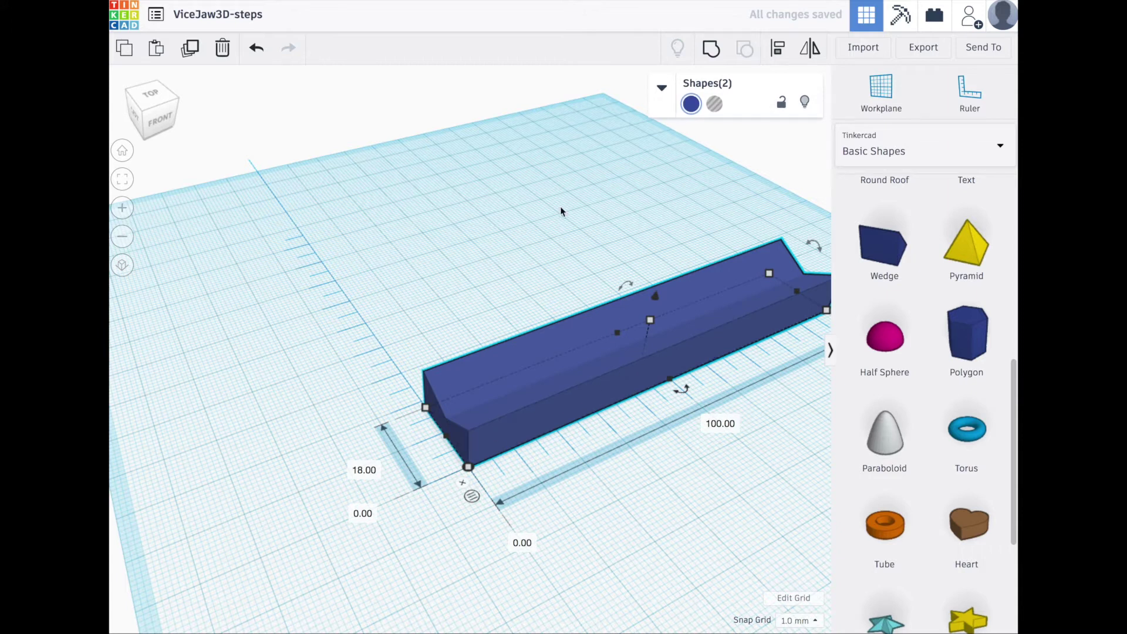
pyautogui.click(711, 48)
pyautogui.click(574, 239)
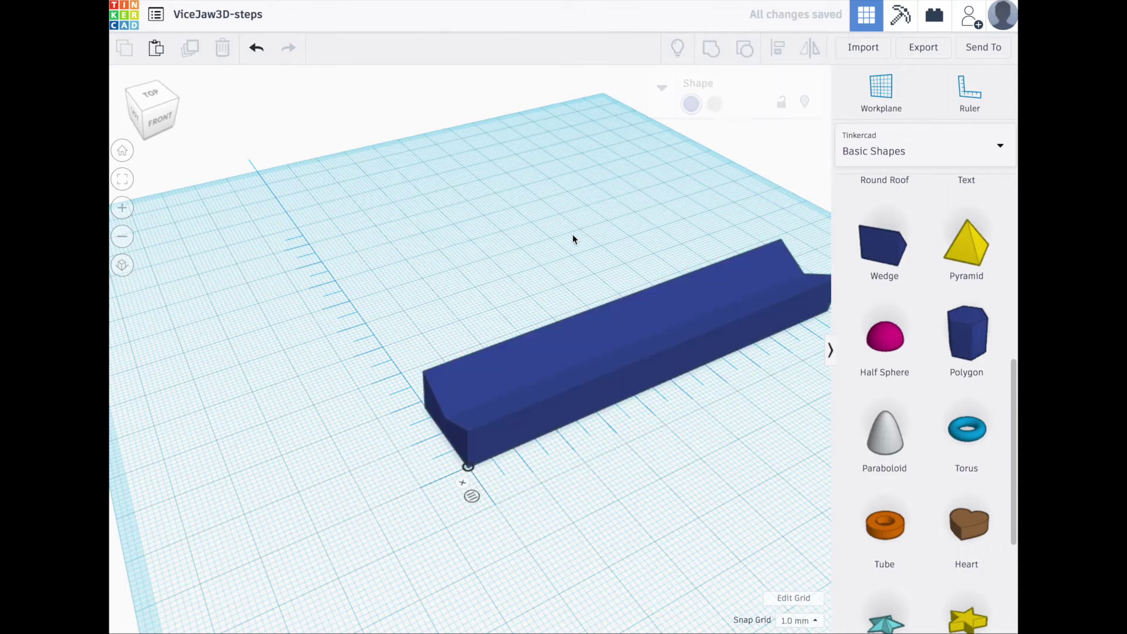
# Add a roof shape, flip it upside down, raise it 8 mm and move it over the bar.
pyautogui.moveTo(582, 231); pyautogui.dragTo(699, 200, button='right')
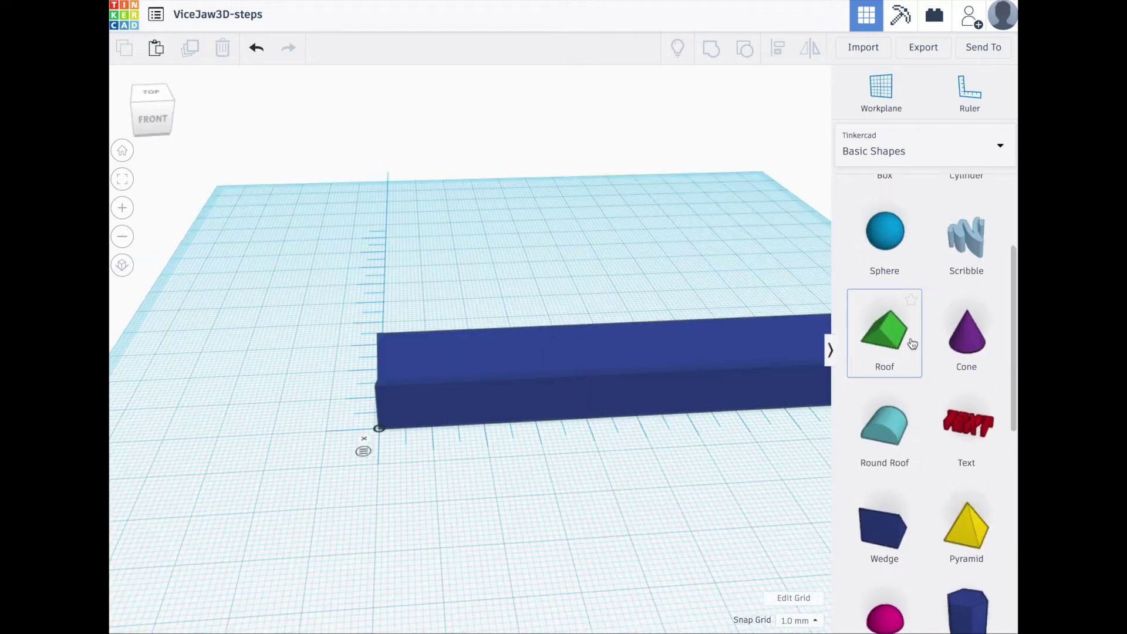
pyautogui.moveTo(885, 341); pyautogui.dragTo(633, 282)
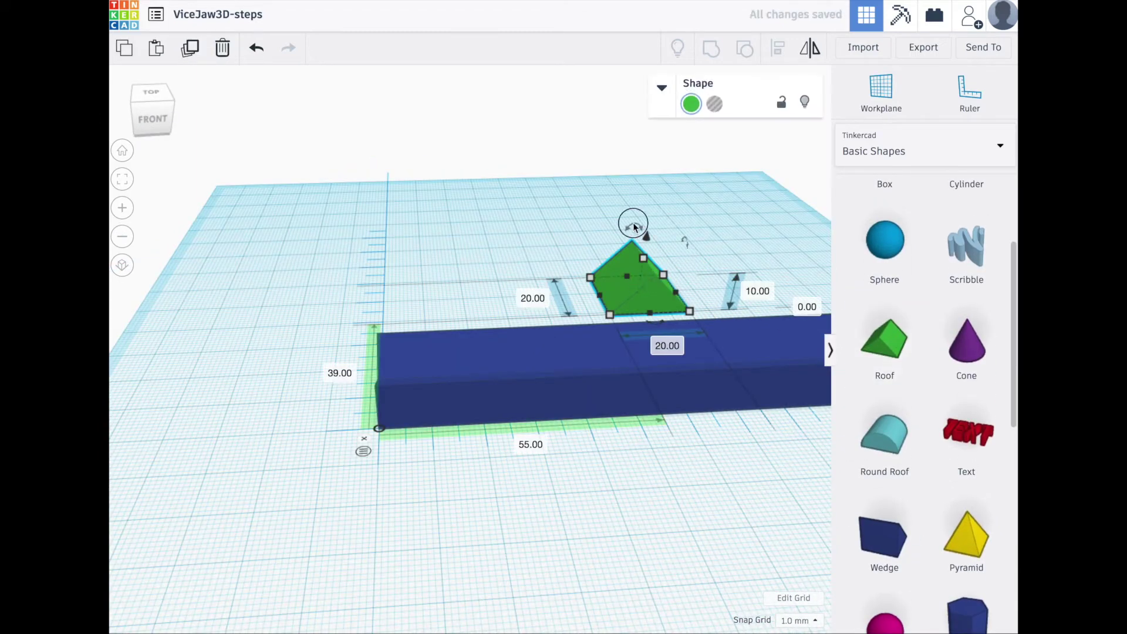
pyautogui.moveTo(634, 226); pyautogui.dragTo(606, 315)
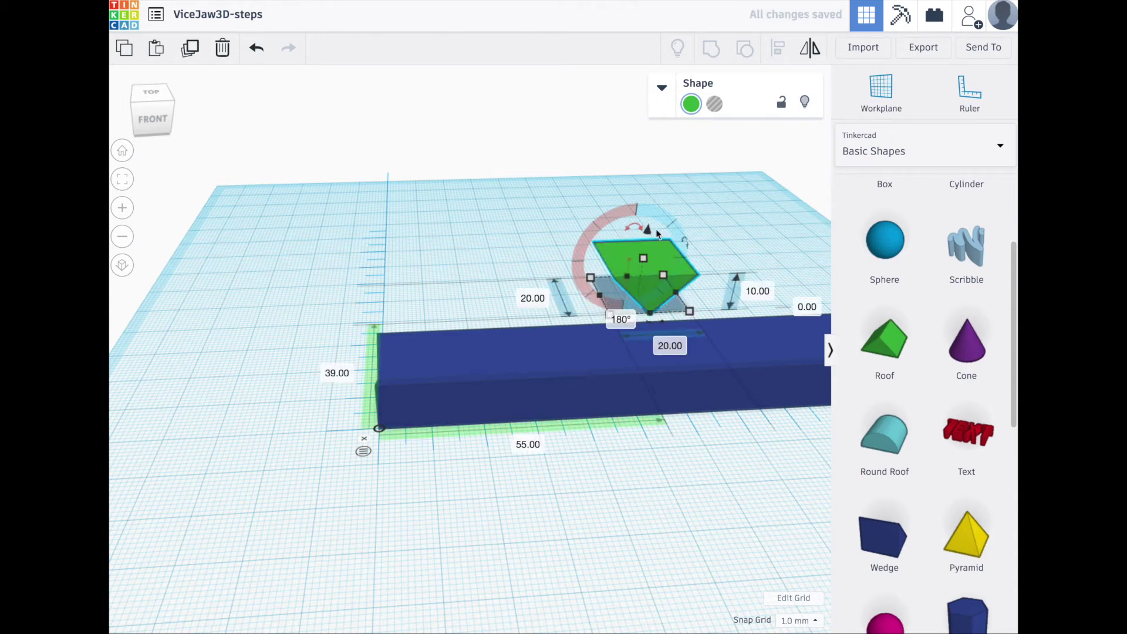
pyautogui.moveTo(650, 233); pyautogui.dragTo(654, 197)
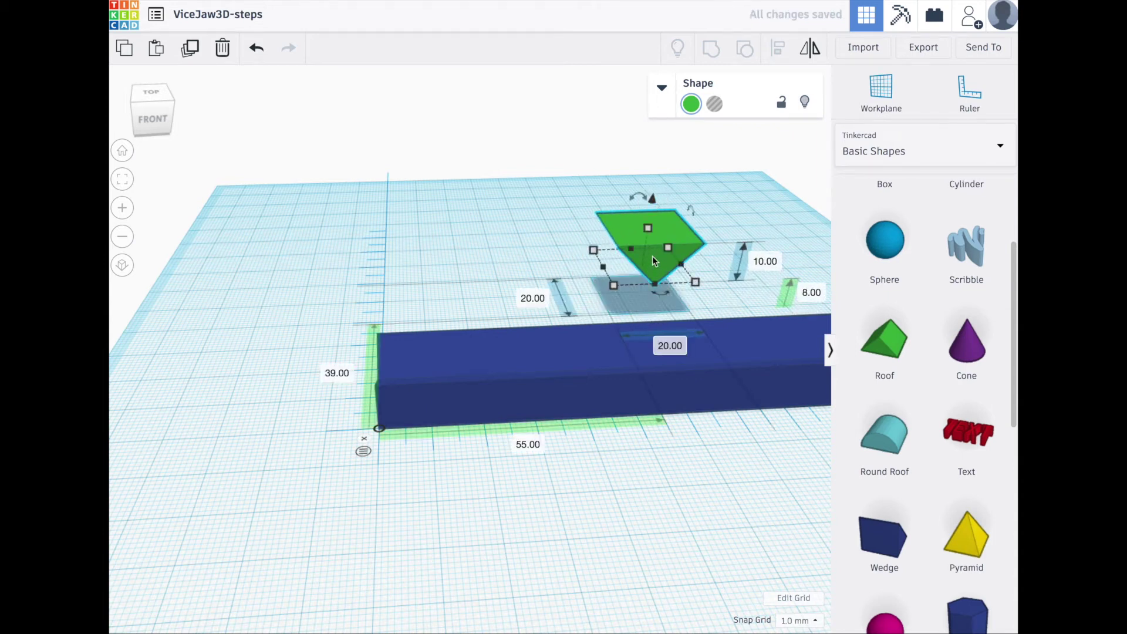
pyautogui.moveTo(669, 234); pyautogui.dragTo(482, 199, button='right')
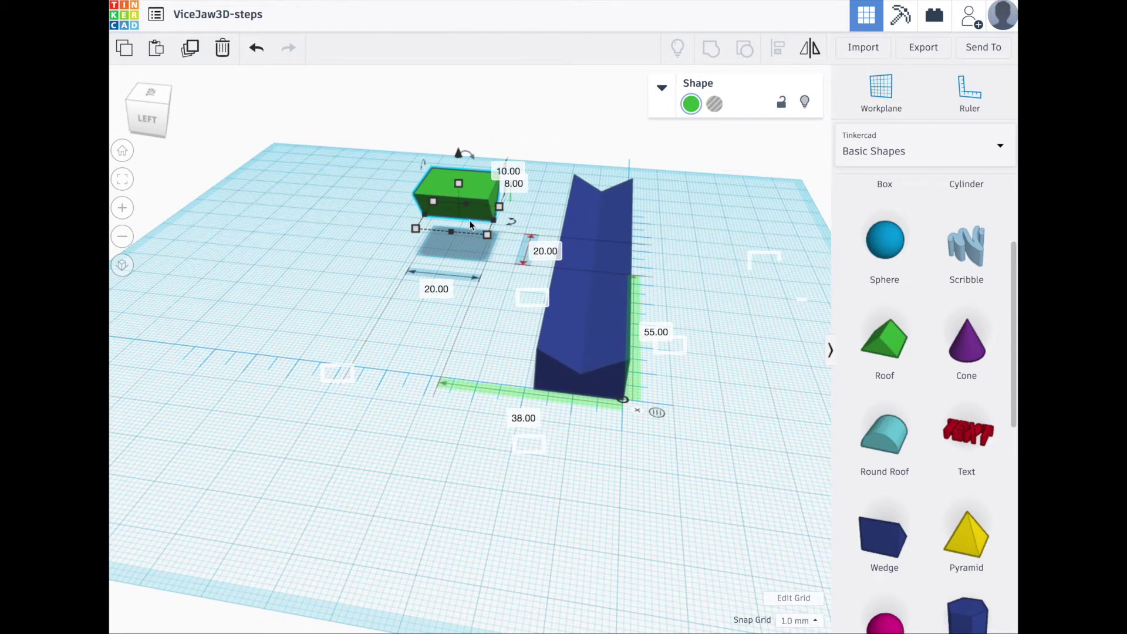
pyautogui.moveTo(469, 222); pyautogui.dragTo(700, 236)
# Align the roof with the blue bar, centring it across the bar's width.
pyautogui.moveTo(699, 236); pyautogui.dragTo(519, 229, button='right')
pyautogui.moveTo(634, 464); pyautogui.dragTo(801, 526, button='right')
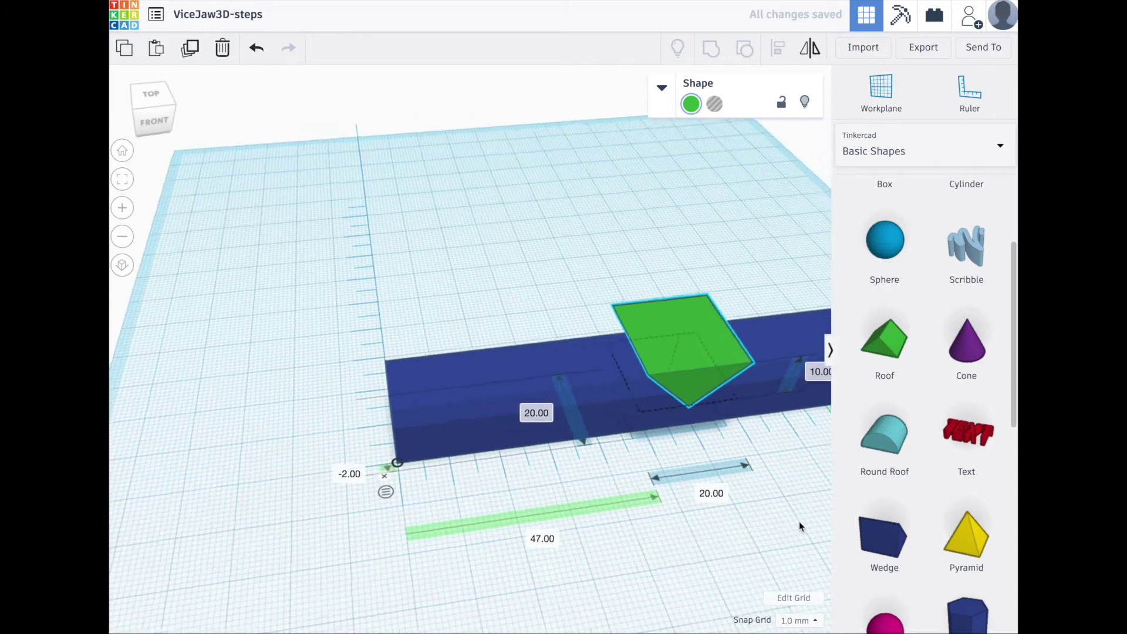
pyautogui.keyDown('shift'); pyautogui.click(558, 368); pyautogui.keyUp('shift')
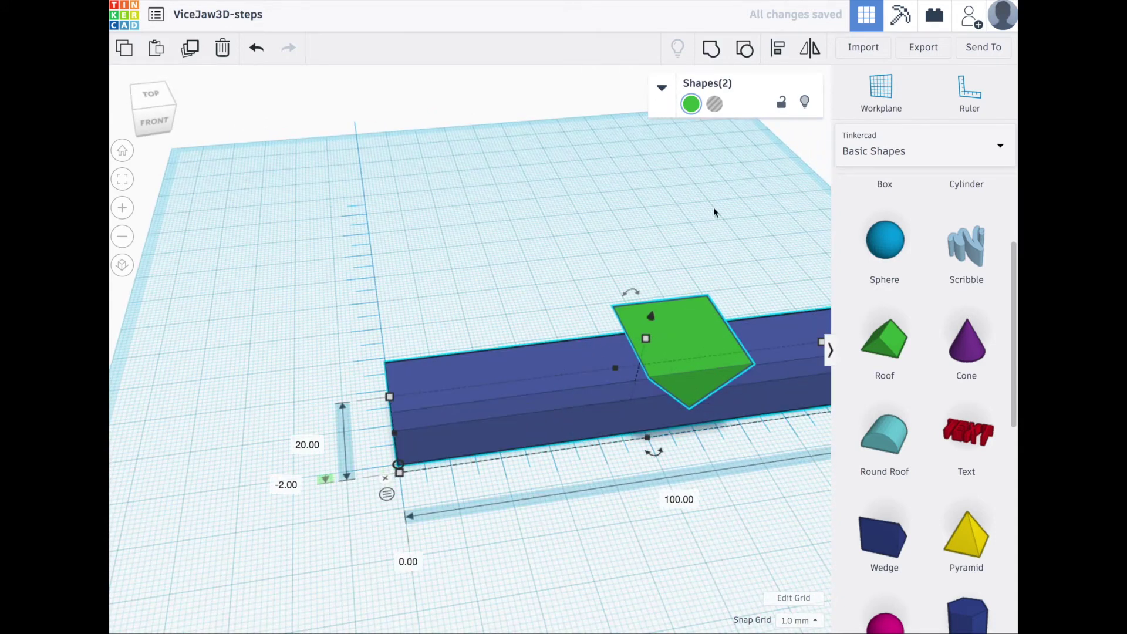
pyautogui.click(776, 52)
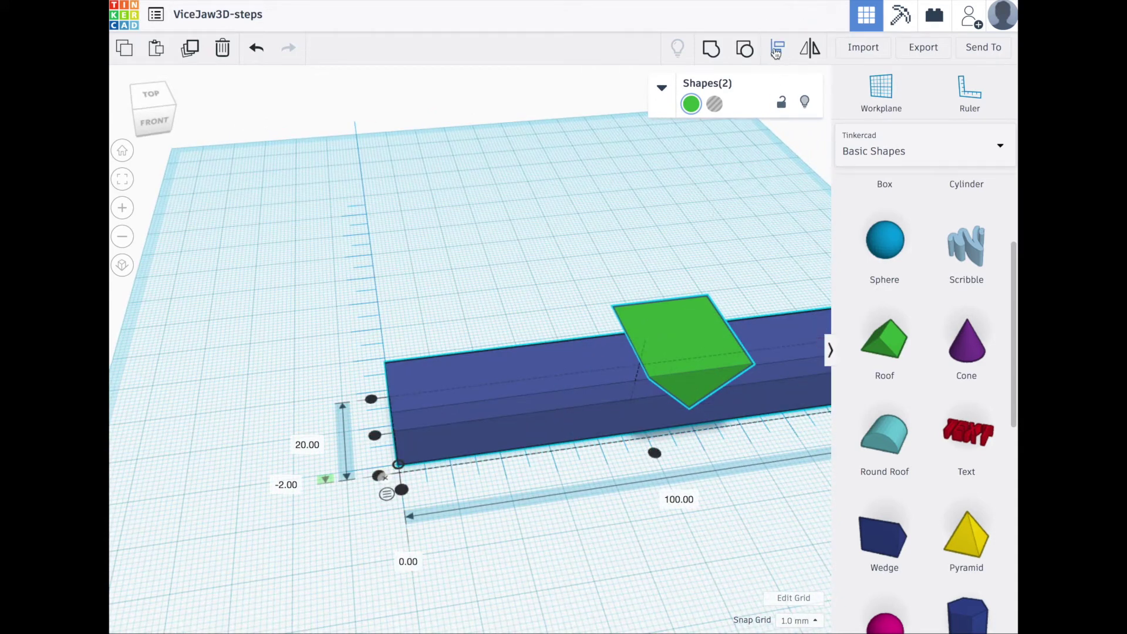
pyautogui.click(657, 461)
pyautogui.moveTo(574, 463); pyautogui.dragTo(610, 433, button='right')
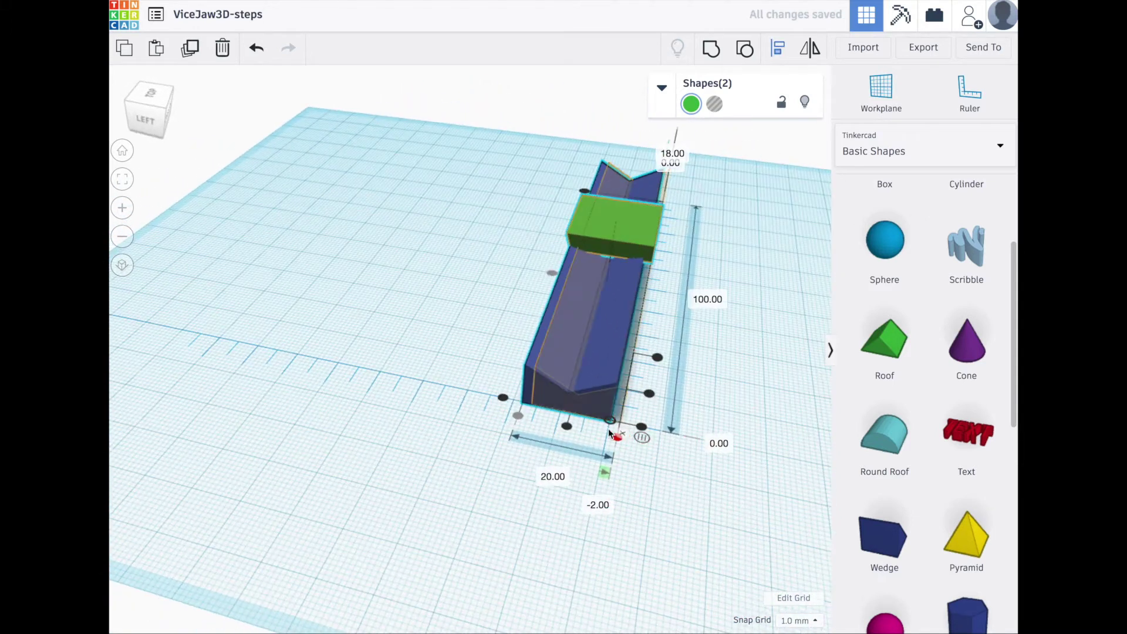
pyautogui.click(610, 434)
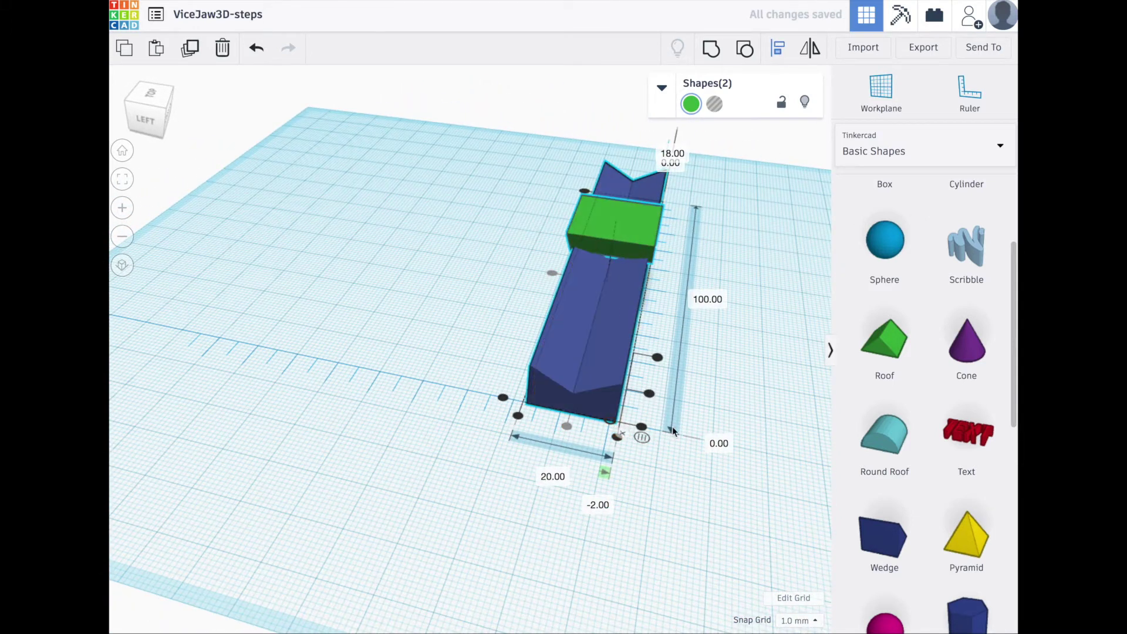
# Undo the last alignment and resize the green roof shape.
pyautogui.hotkey('ctrl', 'z')
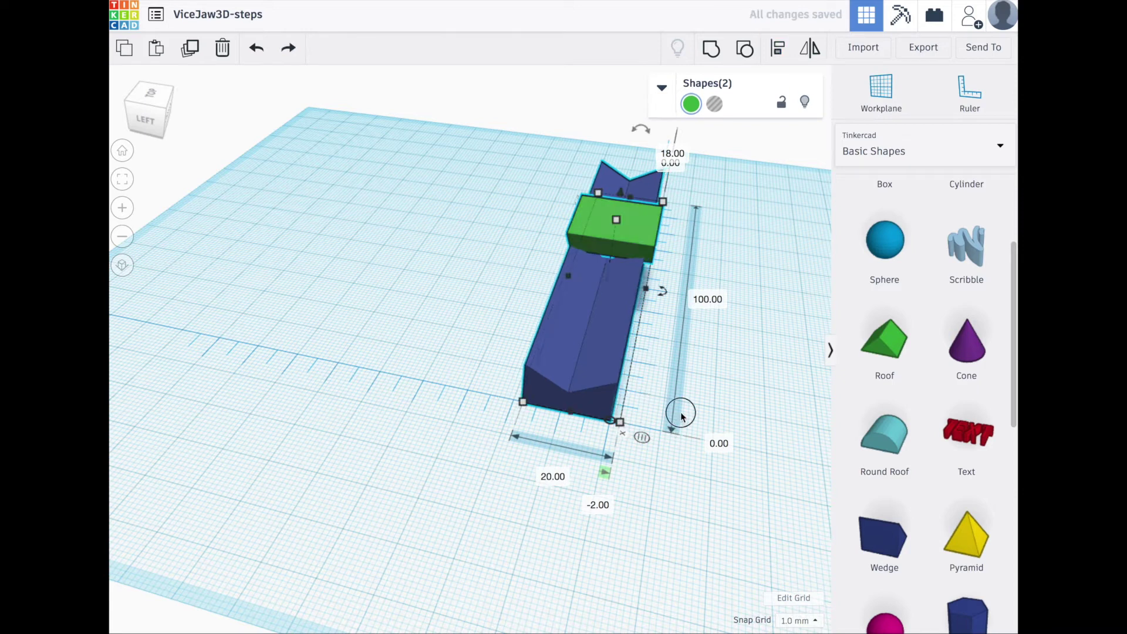
pyautogui.click(681, 416)
pyautogui.moveTo(706, 411); pyautogui.dragTo(846, 360, button='right')
pyautogui.scroll(3, 645, 358)
pyautogui.click(646, 357)
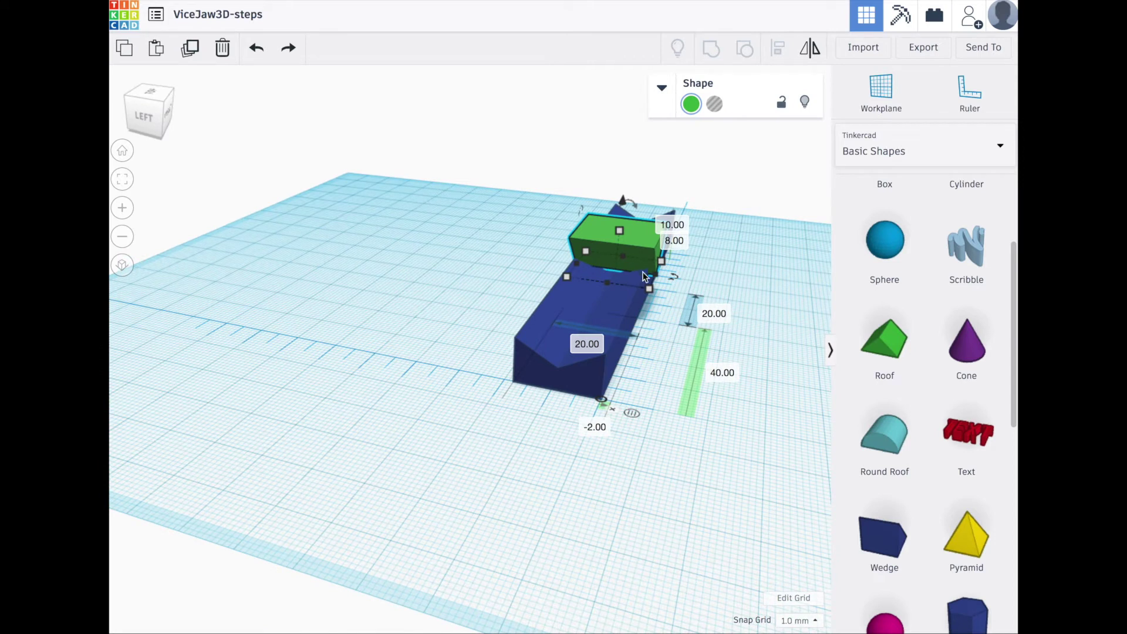
pyautogui.moveTo(649, 288); pyautogui.dragTo(701, 296)
# Turn the roof into a hole and group it with the bar to cut the V-notch.
pyautogui.moveTo(720, 343); pyautogui.dragTo(583, 347, button='right')
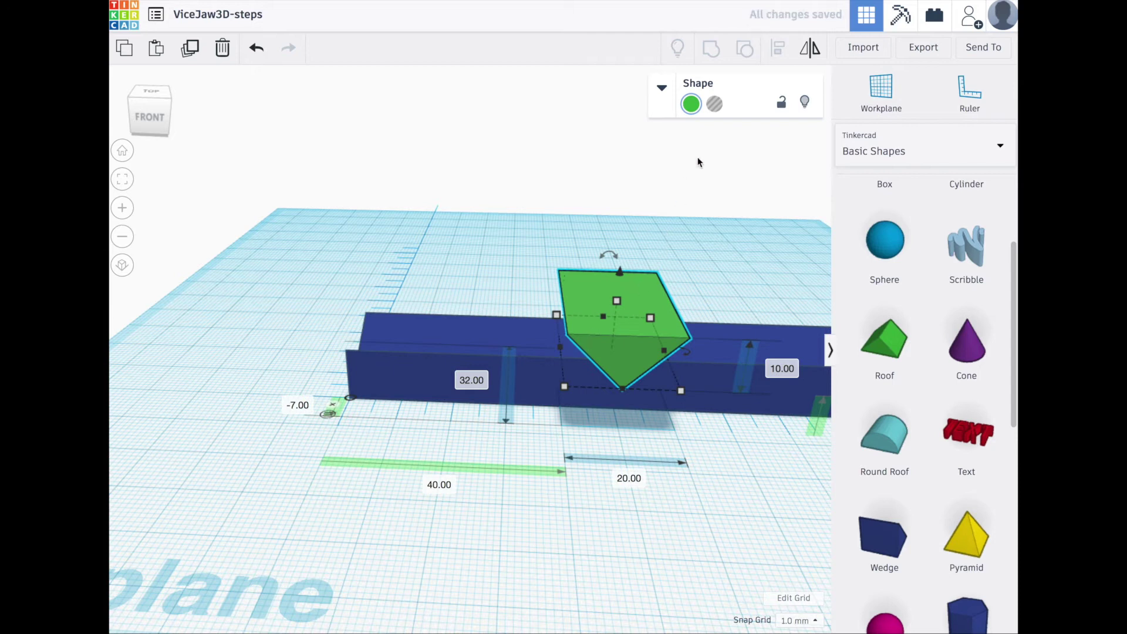
pyautogui.click(715, 104)
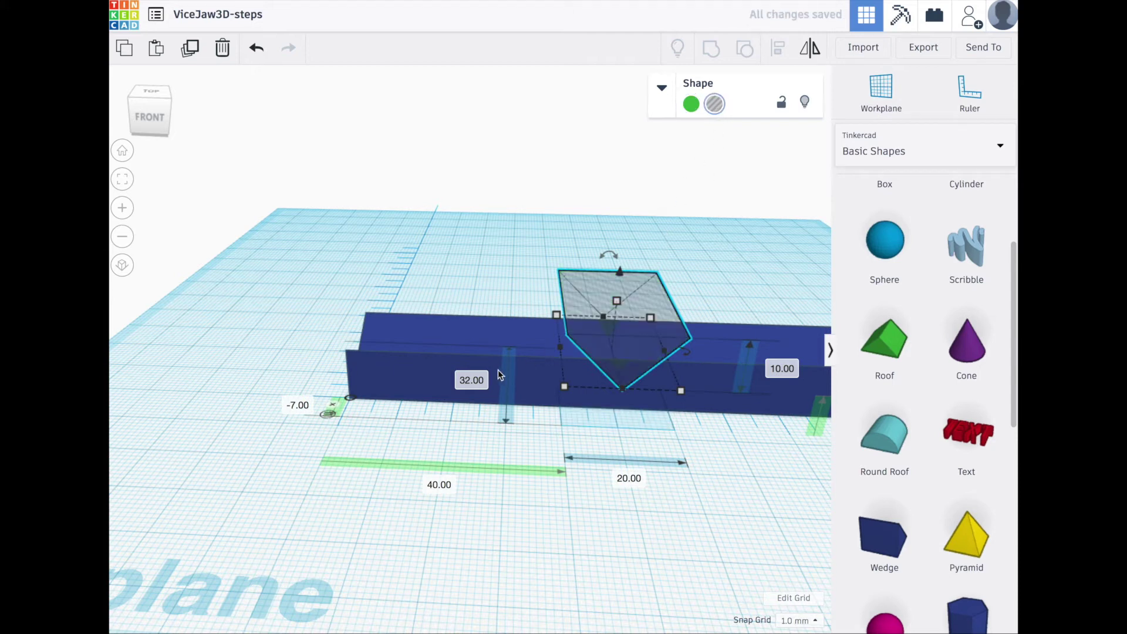
pyautogui.keyDown('shift'); pyautogui.click(426, 370); pyautogui.keyUp('shift')
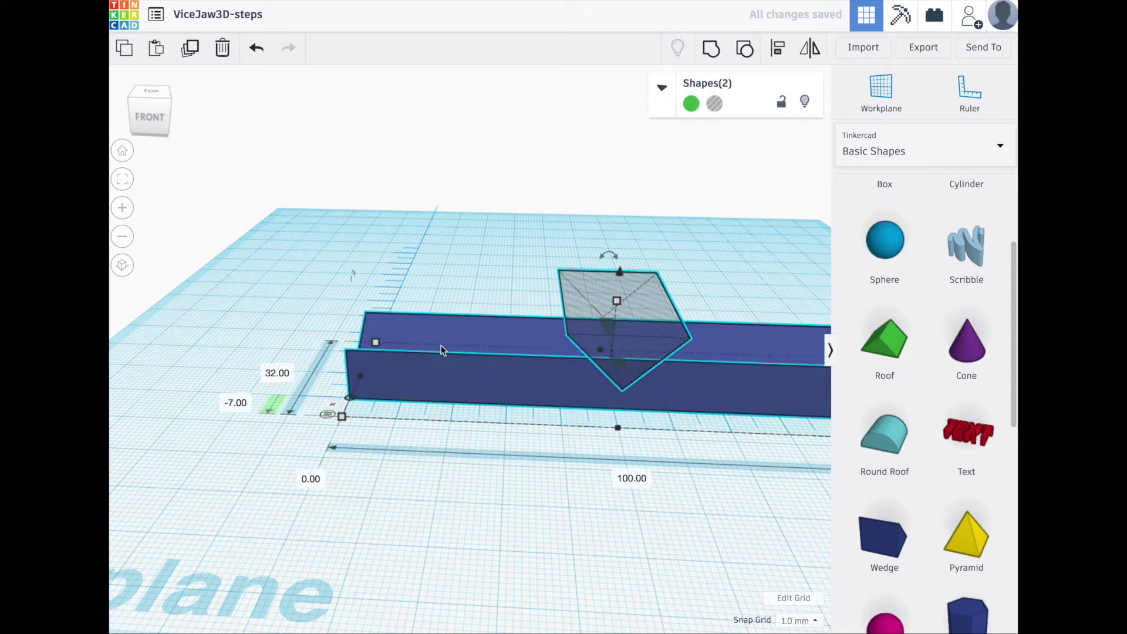
pyautogui.click(711, 48)
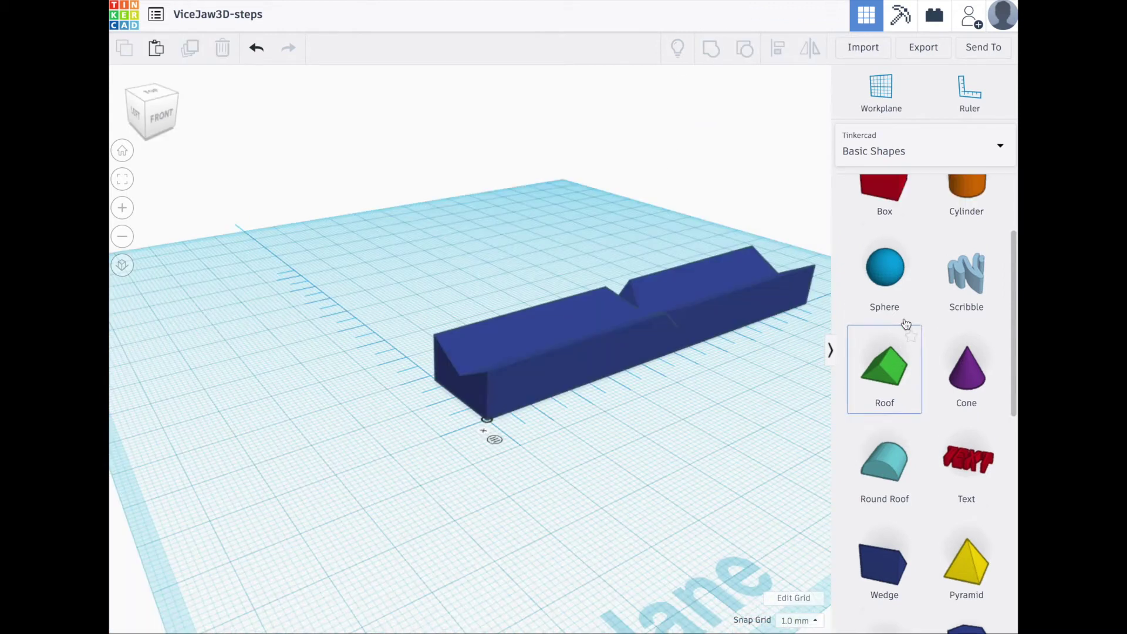
pyautogui.scroll(3, 887, 335)
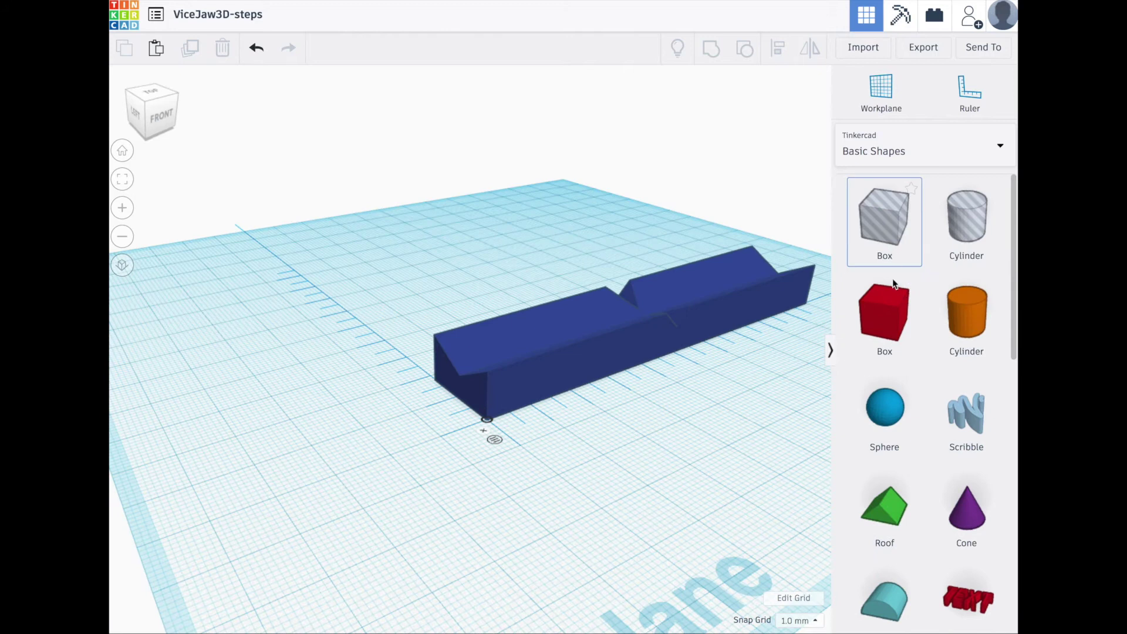
# Add a hole box and resize it to 104 by 22 mm and 20 mm tall over the bar.
pyautogui.moveTo(898, 227); pyautogui.dragTo(397, 369)
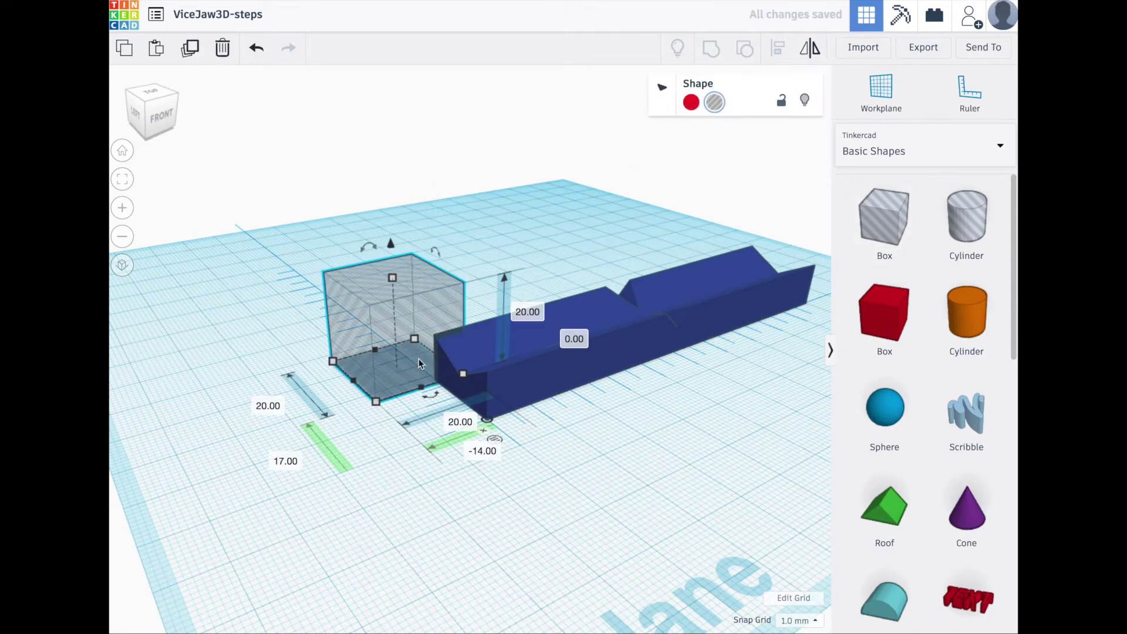
pyautogui.click(691, 104)
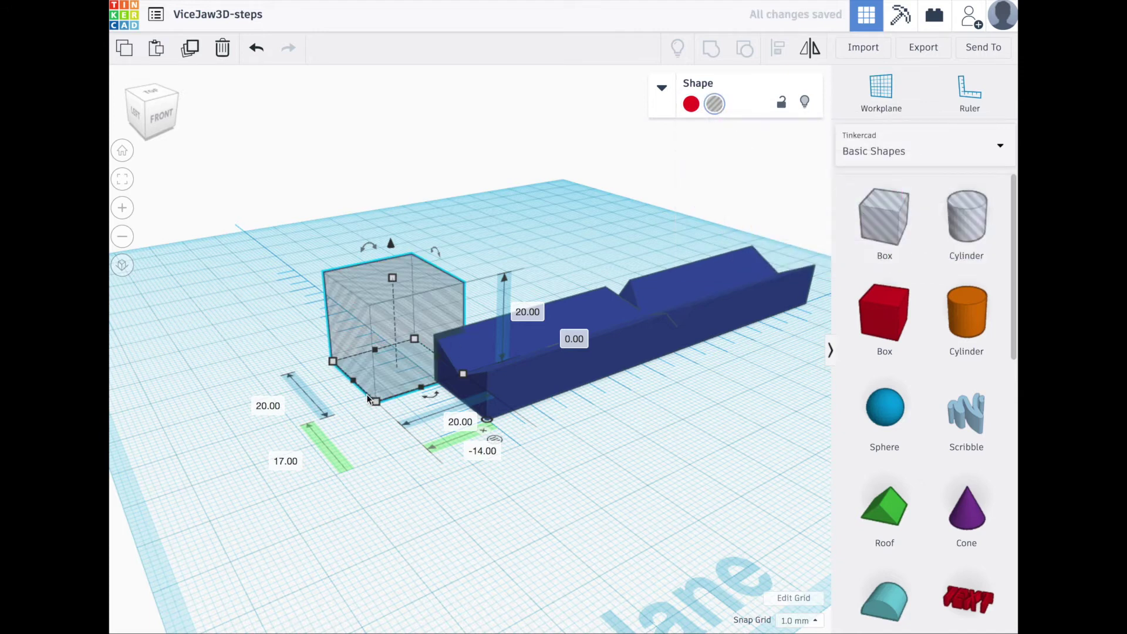
pyautogui.moveTo(371, 401); pyautogui.dragTo(354, 464)
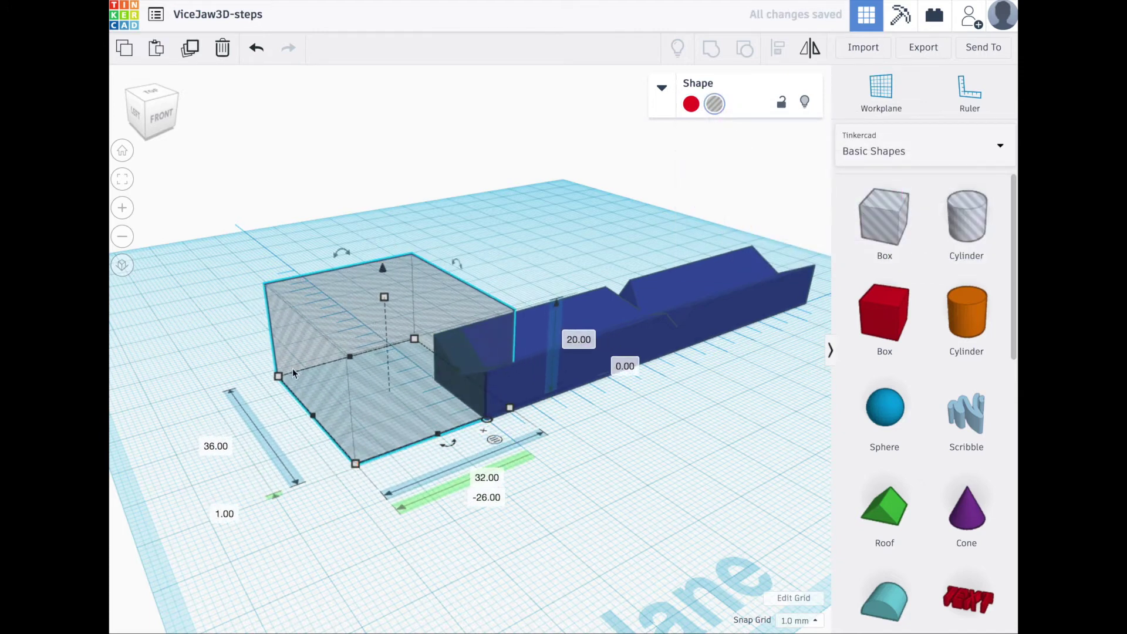
pyautogui.moveTo(278, 376); pyautogui.dragTo(314, 409)
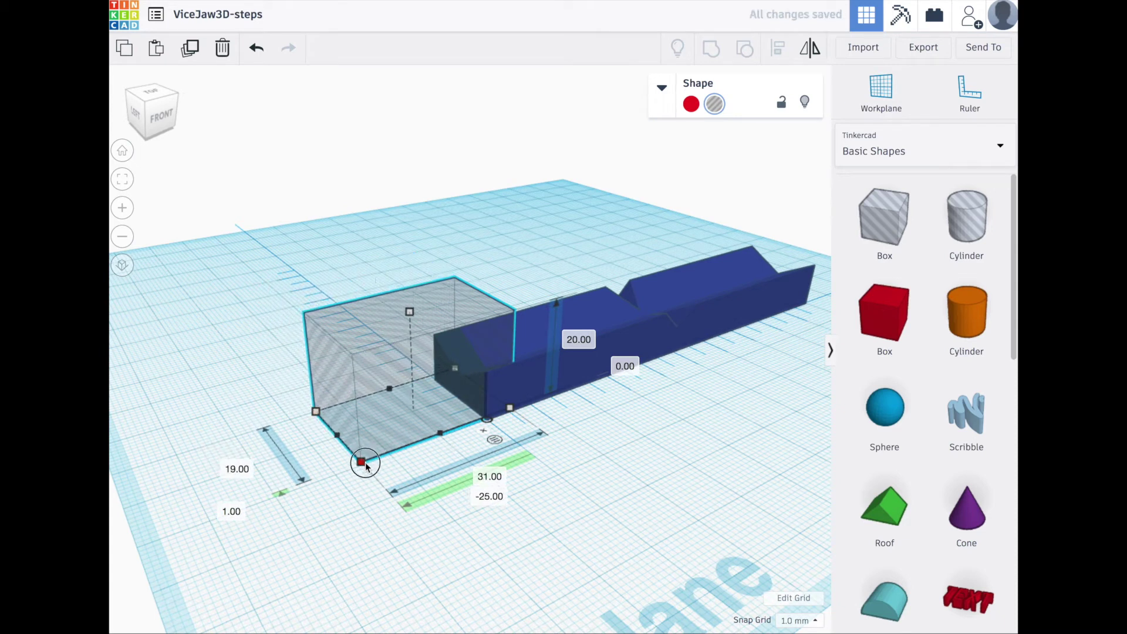
pyautogui.moveTo(360, 461); pyautogui.dragTo(366, 468)
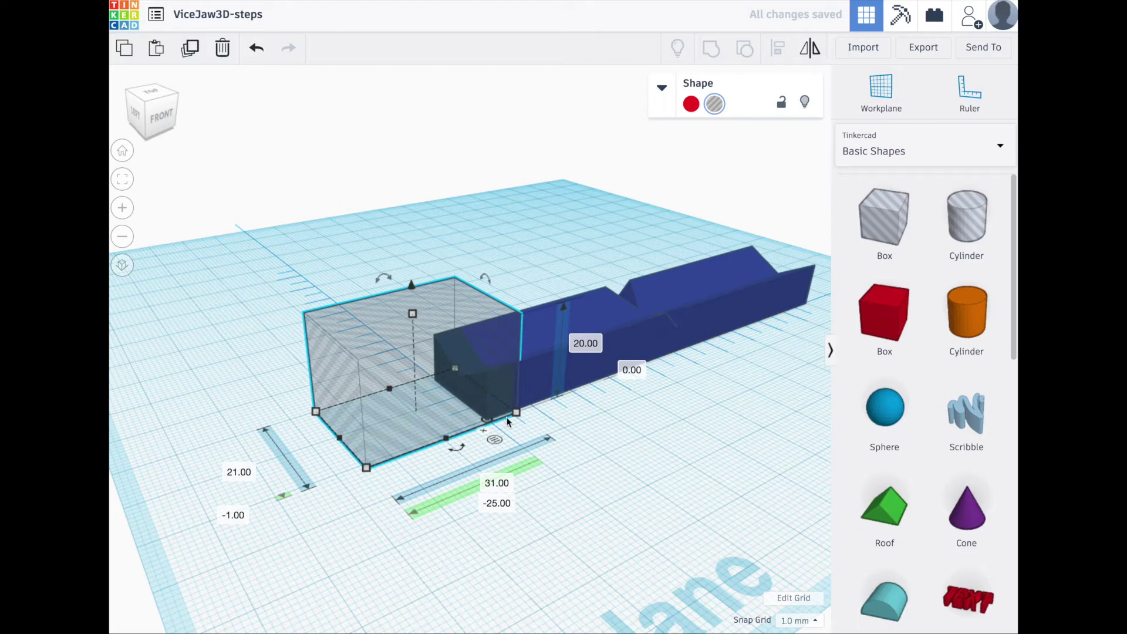
pyautogui.moveTo(517, 413); pyautogui.dragTo(820, 303)
pyautogui.moveTo(375, 464); pyautogui.dragTo(489, 427)
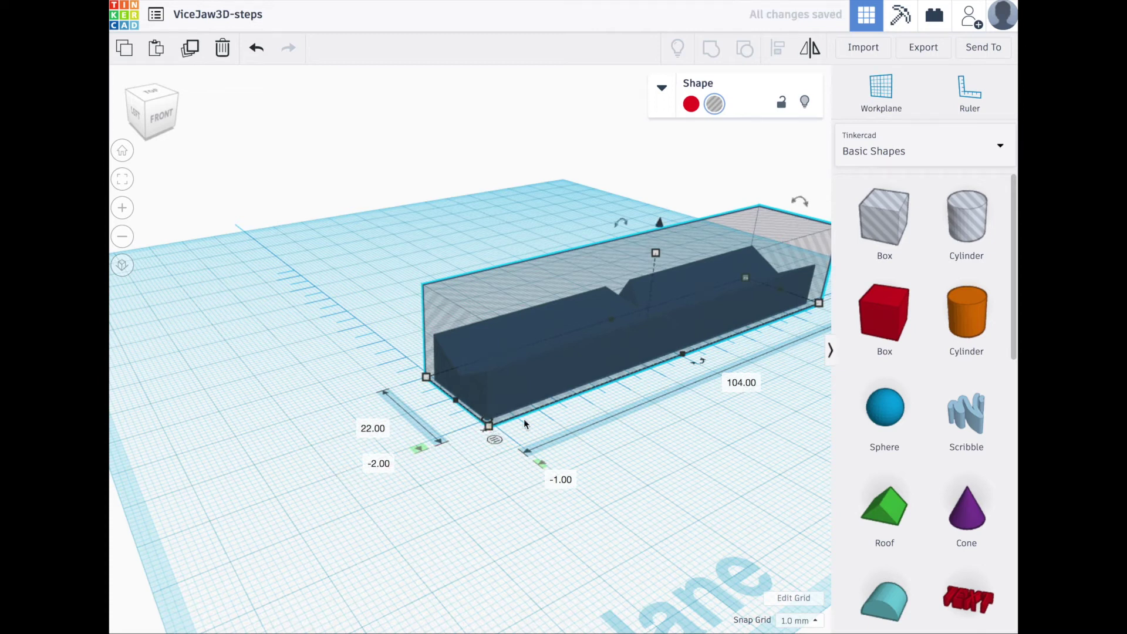
pyautogui.moveTo(663, 225); pyautogui.dragTo(677, 182)
pyautogui.moveTo(677, 182); pyautogui.dragTo(740, 176, button='right')
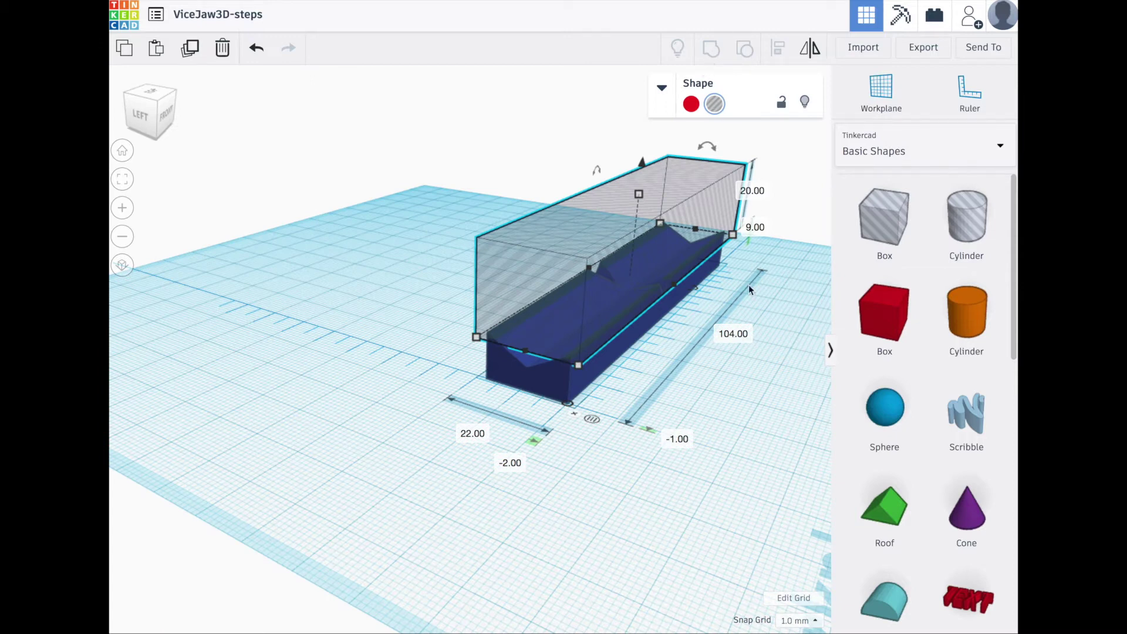
# Group the hole box with the bar to trim the jaw above 9 mm.
pyautogui.keyDown('shift'); pyautogui.click(541, 374); pyautogui.keyUp('shift')
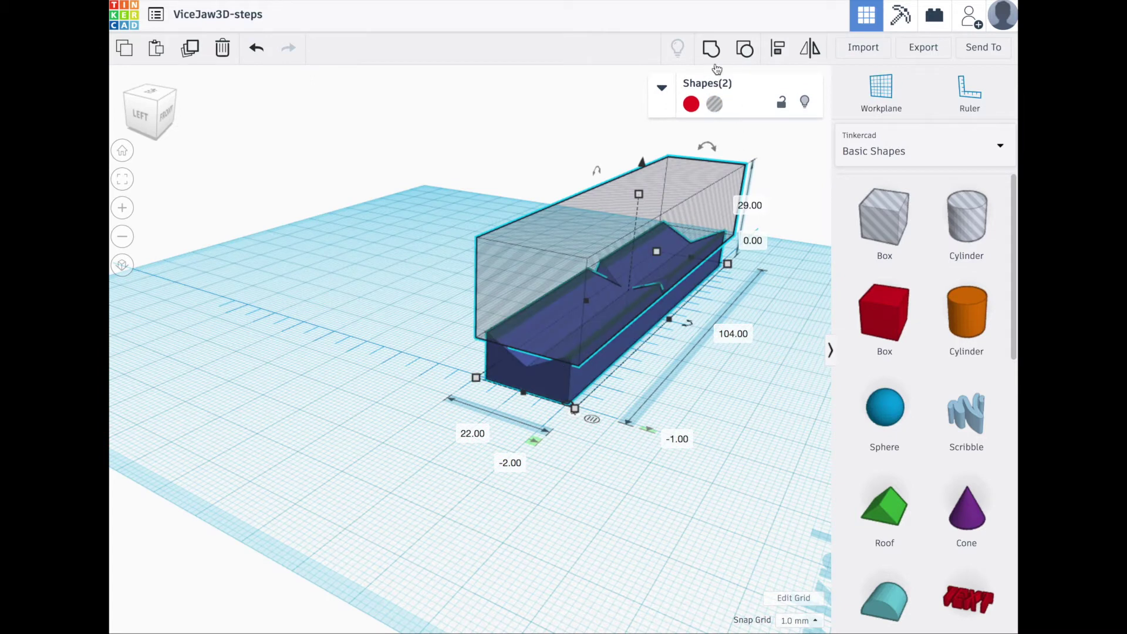
pyautogui.click(711, 47)
pyautogui.click(398, 435)
pyautogui.moveTo(398, 435); pyautogui.dragTo(355, 452, button='right')
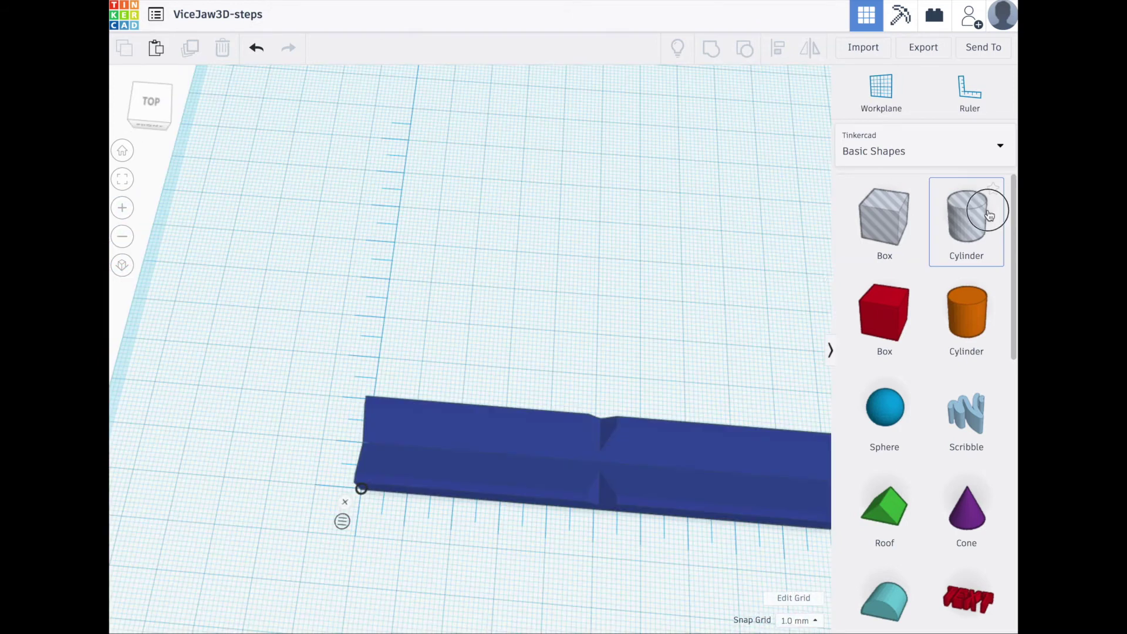
# Place a cylinder hole on the jaw and make it a 6.5 mm circle.
pyautogui.moveTo(990, 214); pyautogui.dragTo(443, 451)
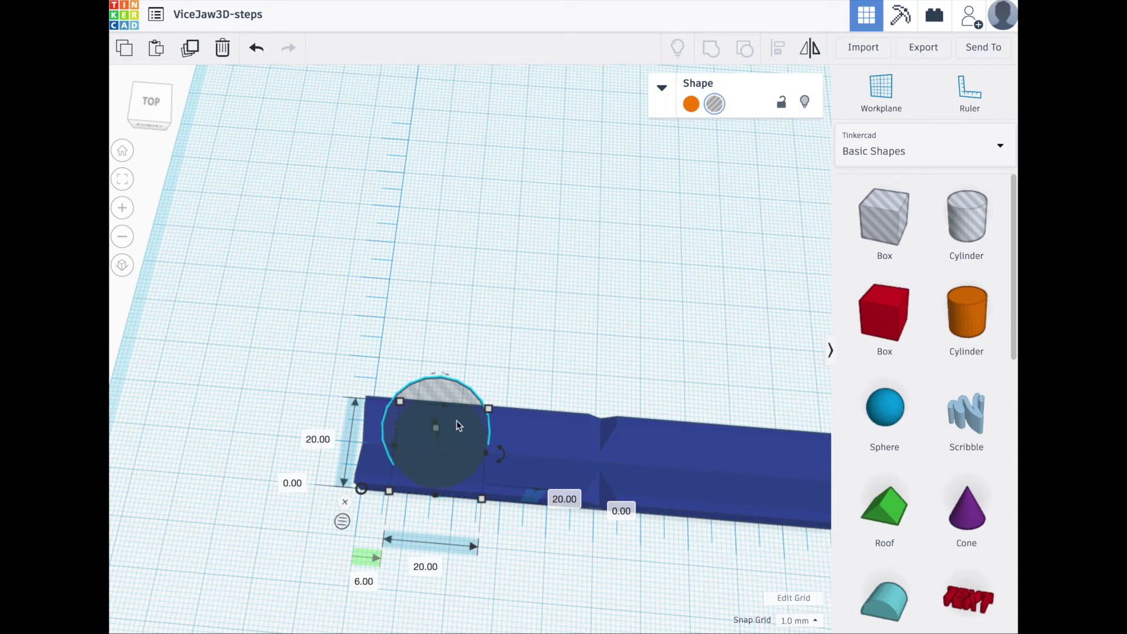
pyautogui.click(423, 568)
pyautogui.press('Return')
pyautogui.click(317, 436)
pyautogui.write('6')
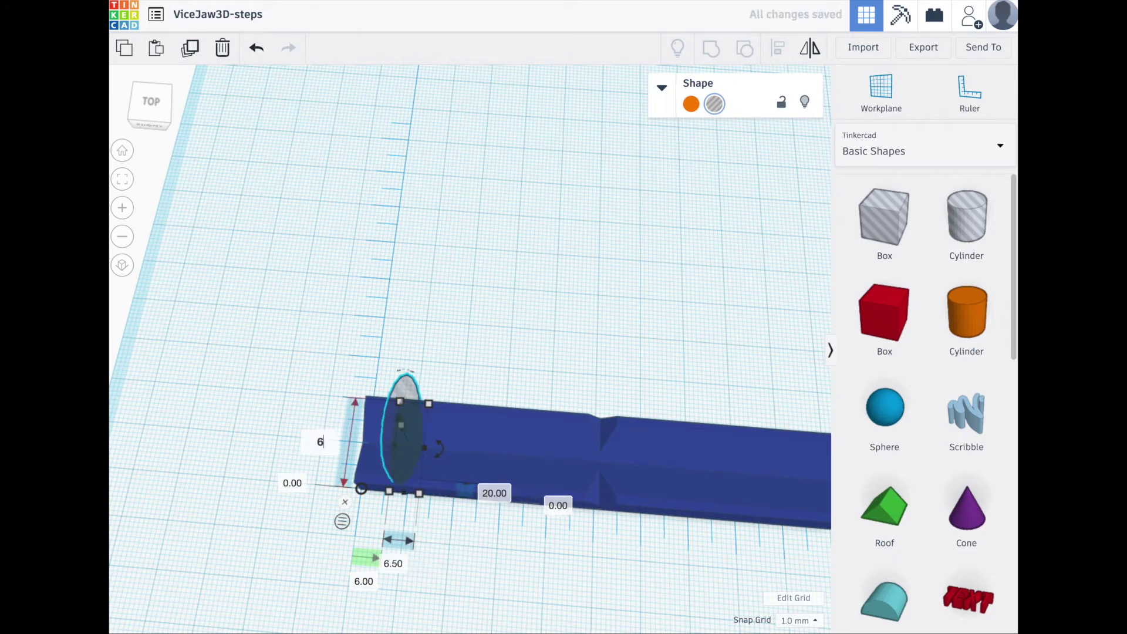
pyautogui.write('.5')
pyautogui.press('Return')
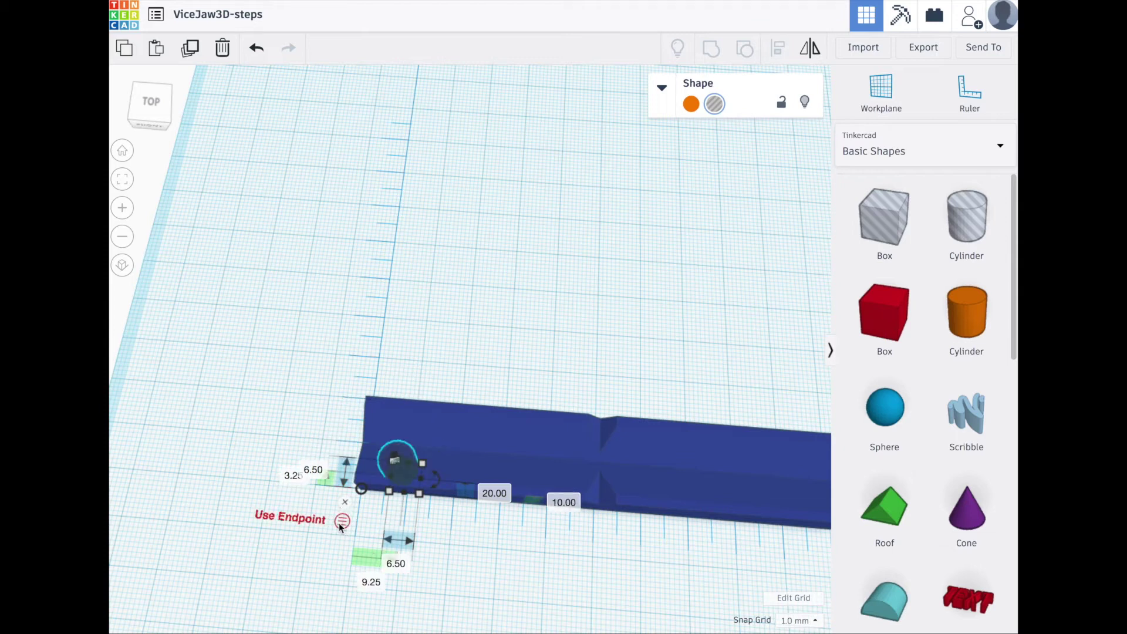
# Position the cylinder 17 mm from the jaw's end and 9 mm in from the edge.
pyautogui.click(375, 583)
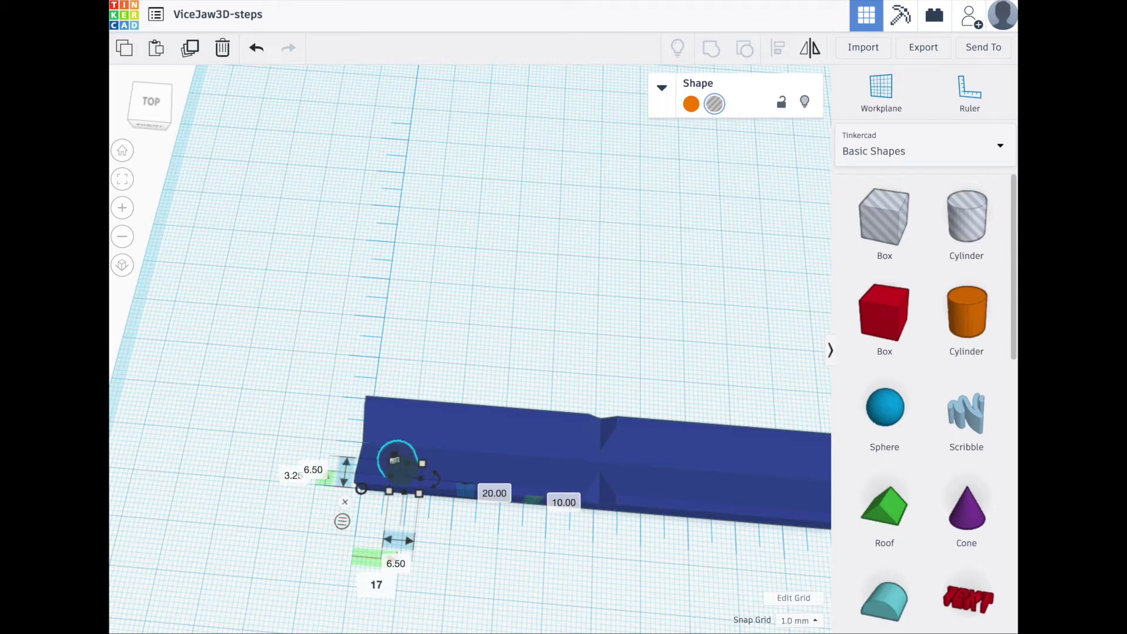
pyautogui.press('Return')
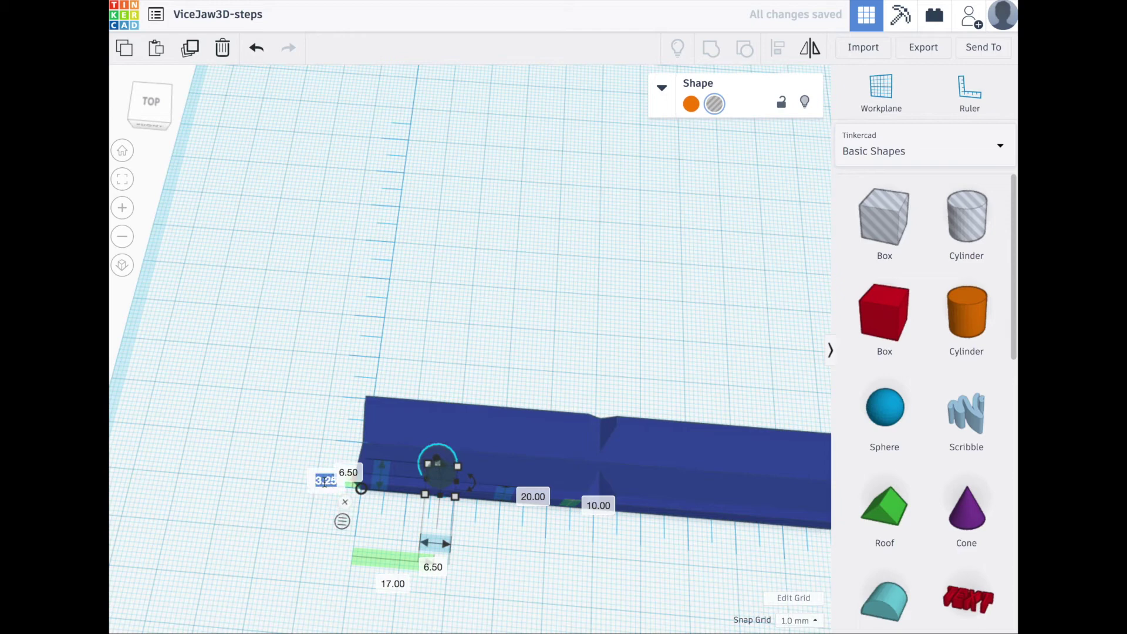
pyautogui.press('Return')
pyautogui.click(249, 467)
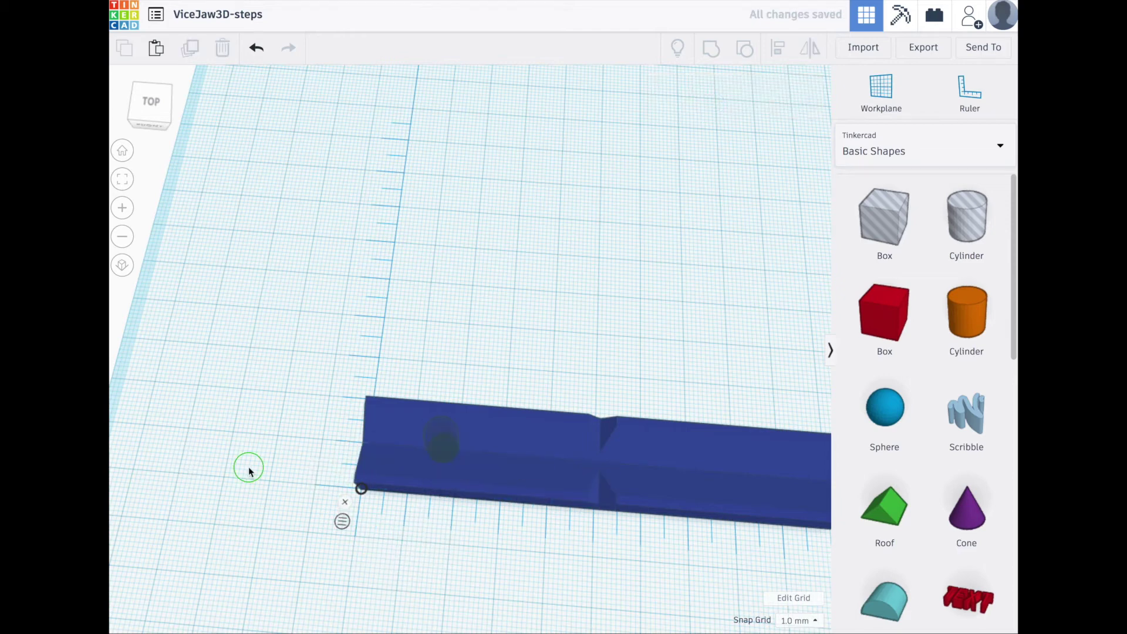
pyautogui.moveTo(249, 467); pyautogui.dragTo(531, 328, button='right')
# Make the screw-hole cylinder a solid orange shape instead of a hole.
pyautogui.click(531, 320)
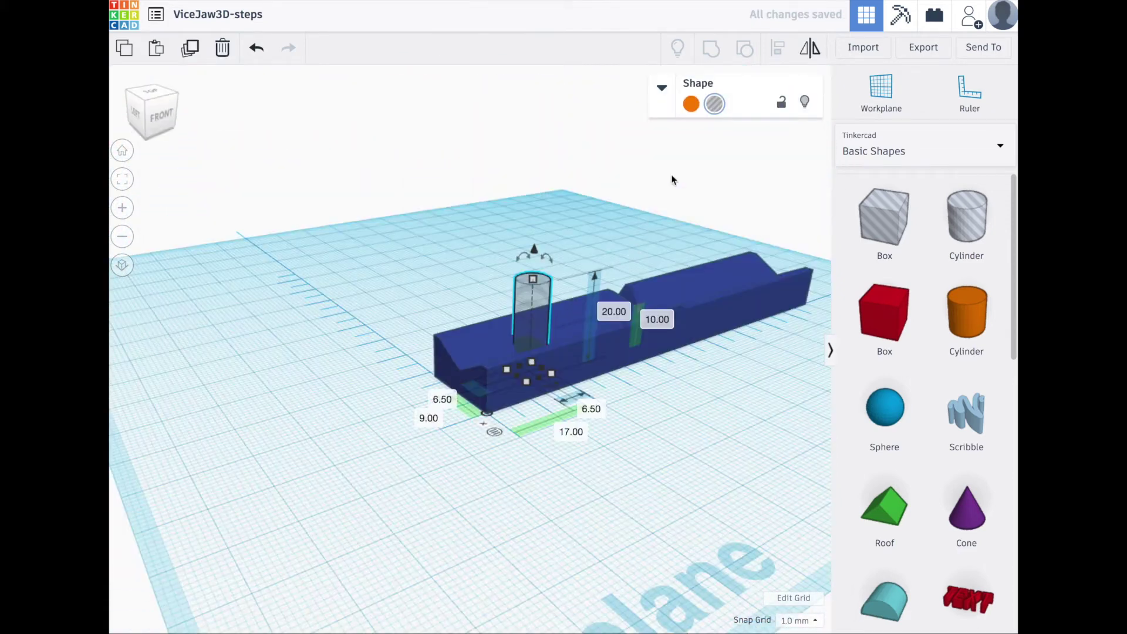
pyautogui.click(691, 104)
pyautogui.click(691, 104)
pyautogui.click(604, 193)
pyautogui.moveTo(605, 194); pyautogui.dragTo(536, 259, button='right')
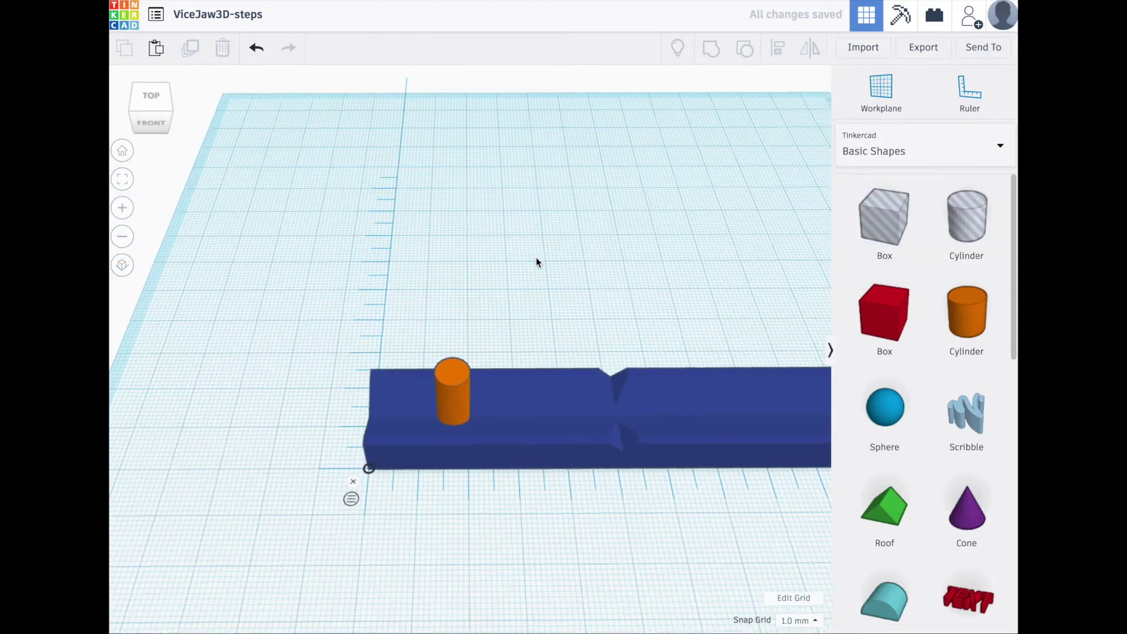
# Duplicate the cylinder and set the copy to 10 mm width and 10 mm depth.
pyautogui.click(452, 408)
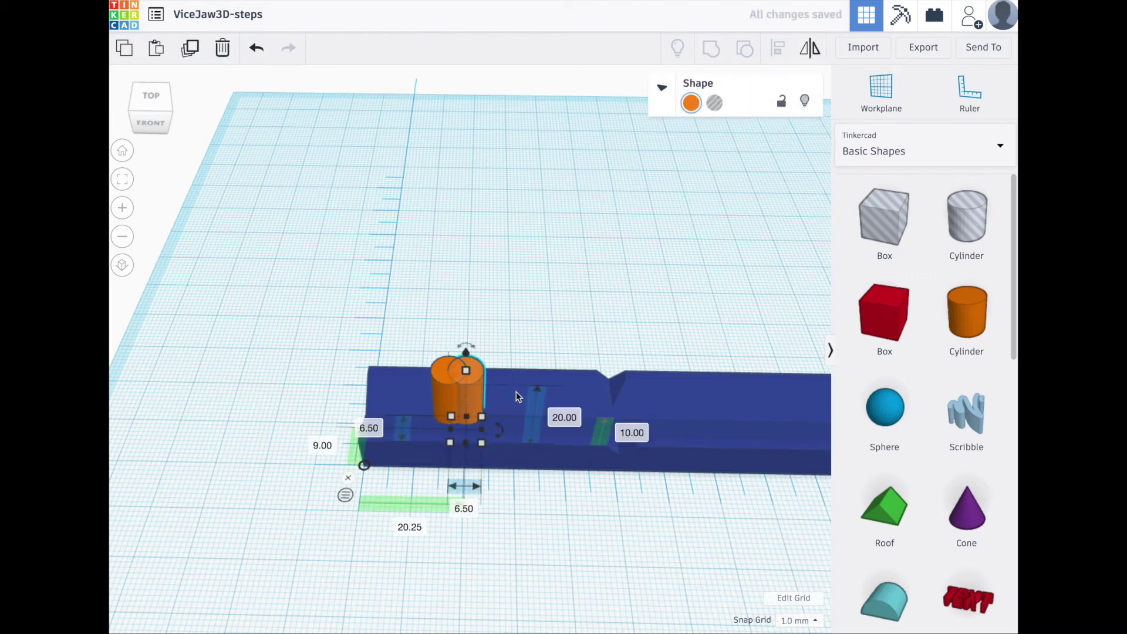
pyautogui.moveTo(450, 399); pyautogui.dragTo(451, 399)
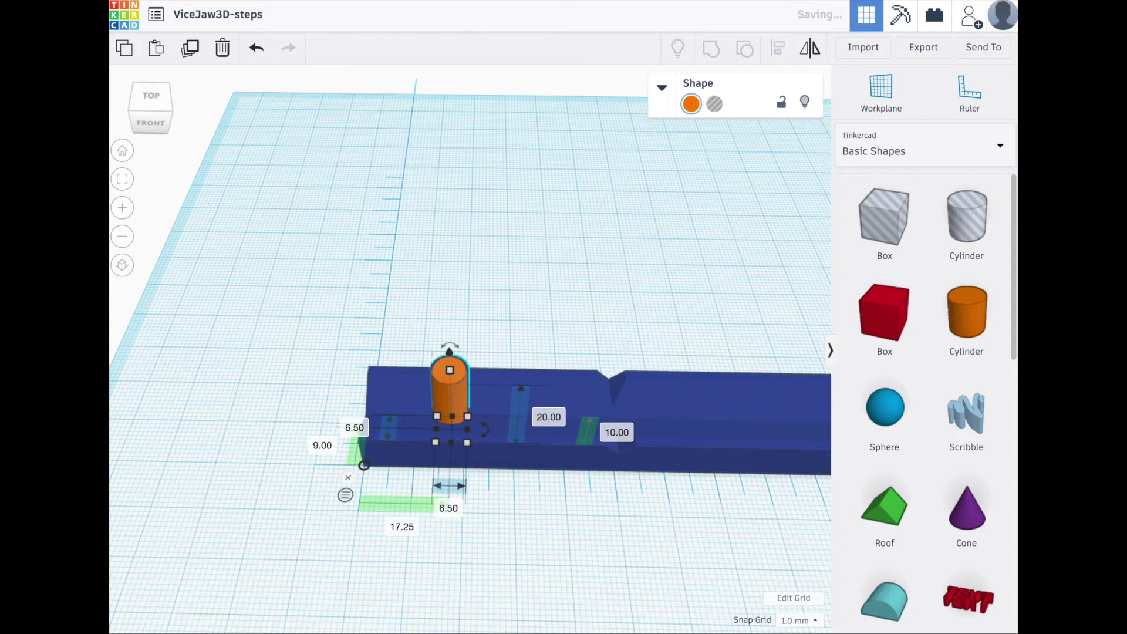
pyautogui.click(449, 508)
pyautogui.write('10')
pyautogui.press('Return')
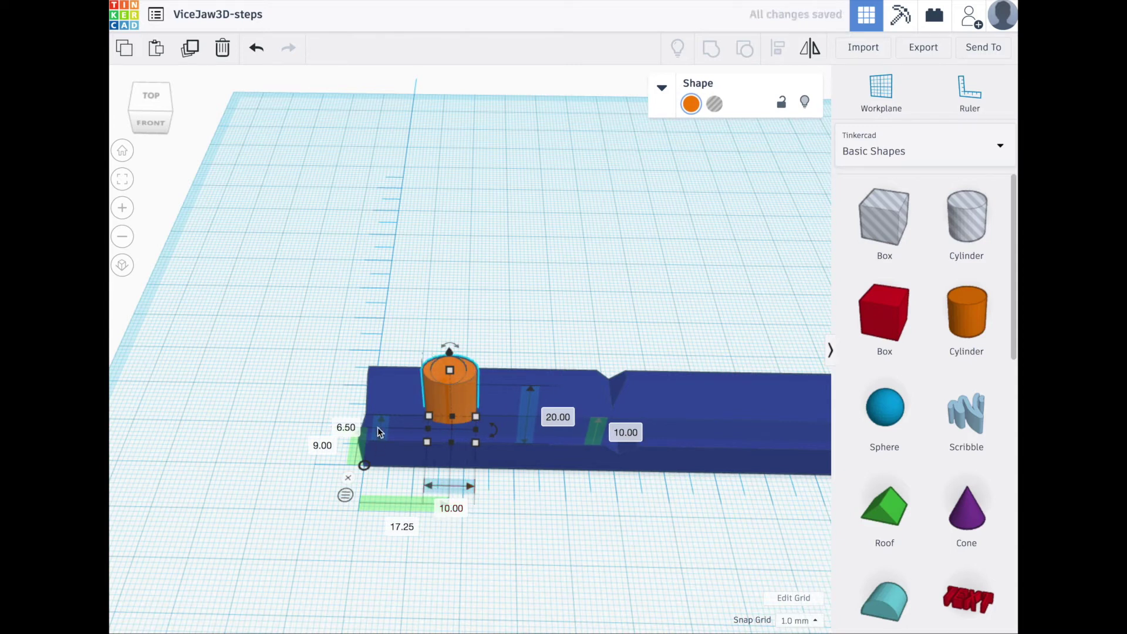
pyautogui.write('10')
pyautogui.press('Return')
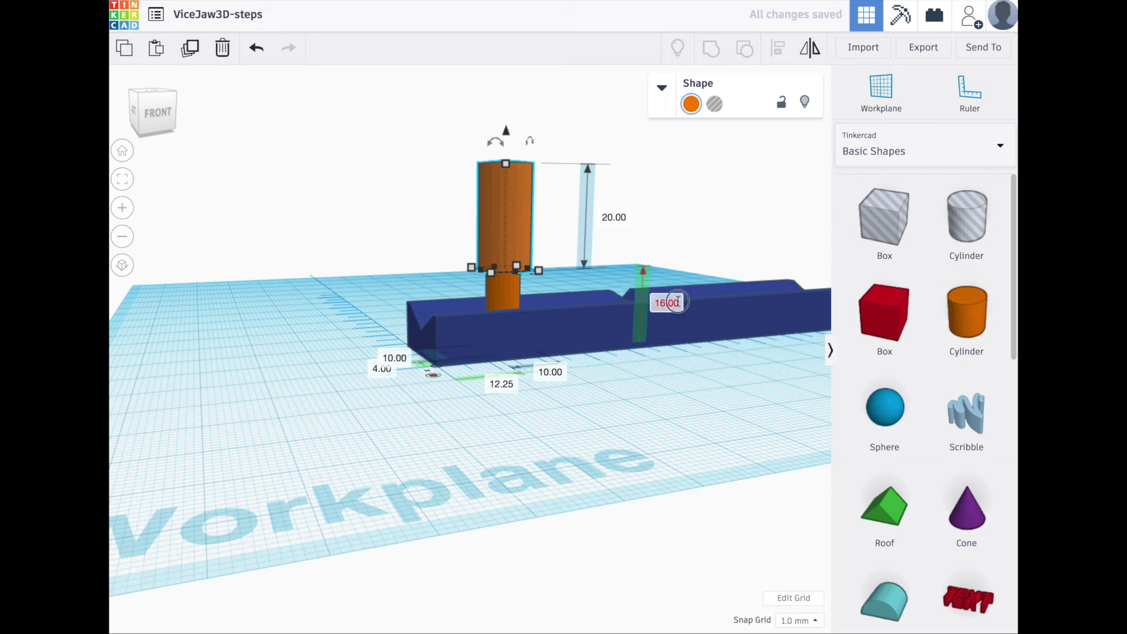
# Raise the 10 mm cylinder to 6.5 mm elevation and shorten its height.
pyautogui.click(677, 303)
pyautogui.write('6.5')
pyautogui.press('Return')
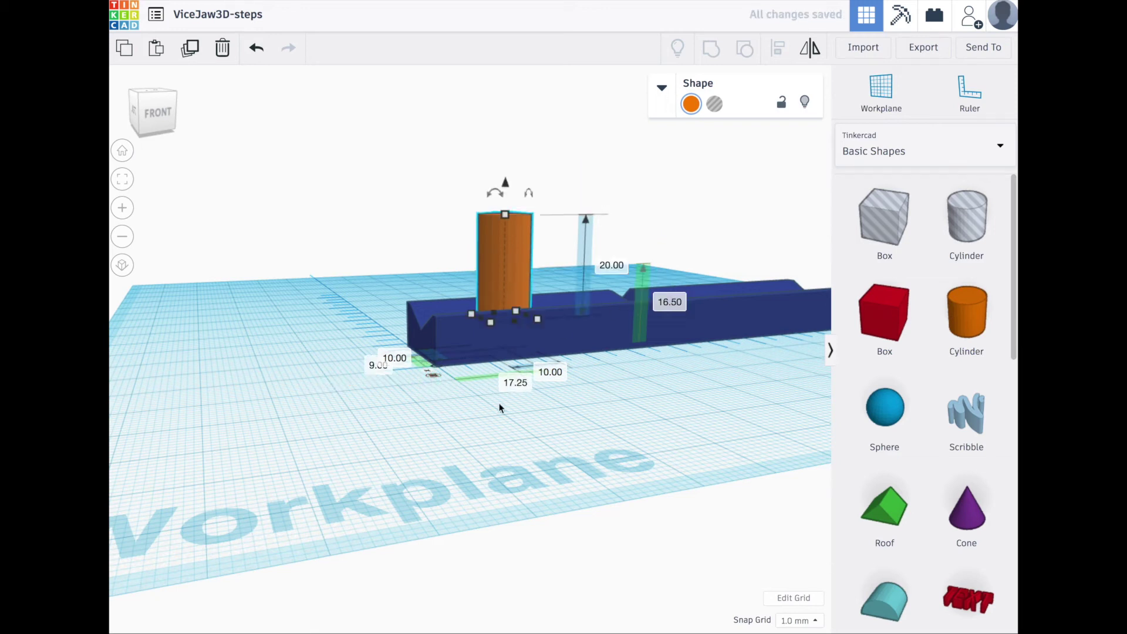
pyautogui.moveTo(663, 448); pyautogui.dragTo(453, 403, button='right')
pyautogui.click(433, 360)
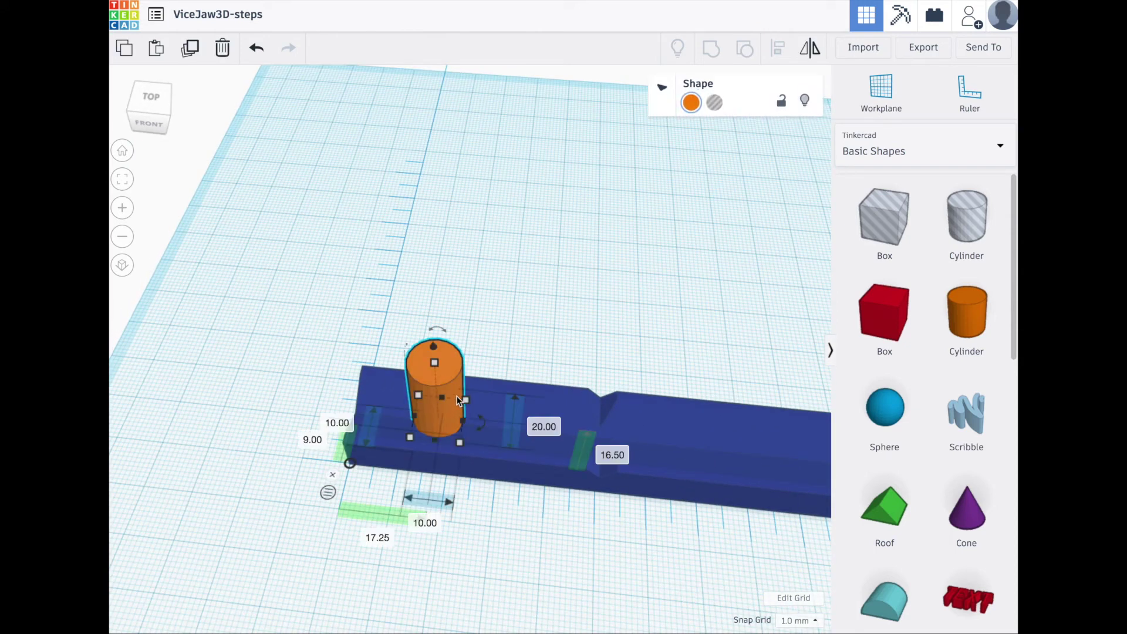
pyautogui.moveTo(432, 356); pyautogui.dragTo(435, 382)
# Group the two stacked cylinders and place a copy 85 mm along the jaw.
pyautogui.keyDown('shift'); pyautogui.click(424, 382); pyautogui.keyUp('shift')
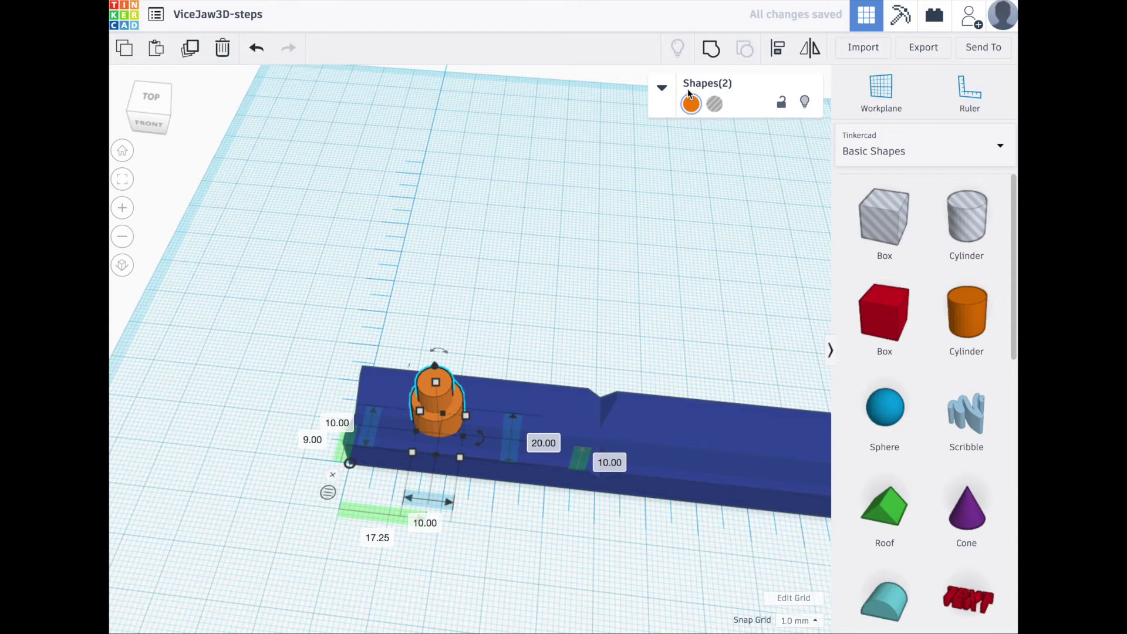
pyautogui.click(712, 59)
pyautogui.click(560, 276)
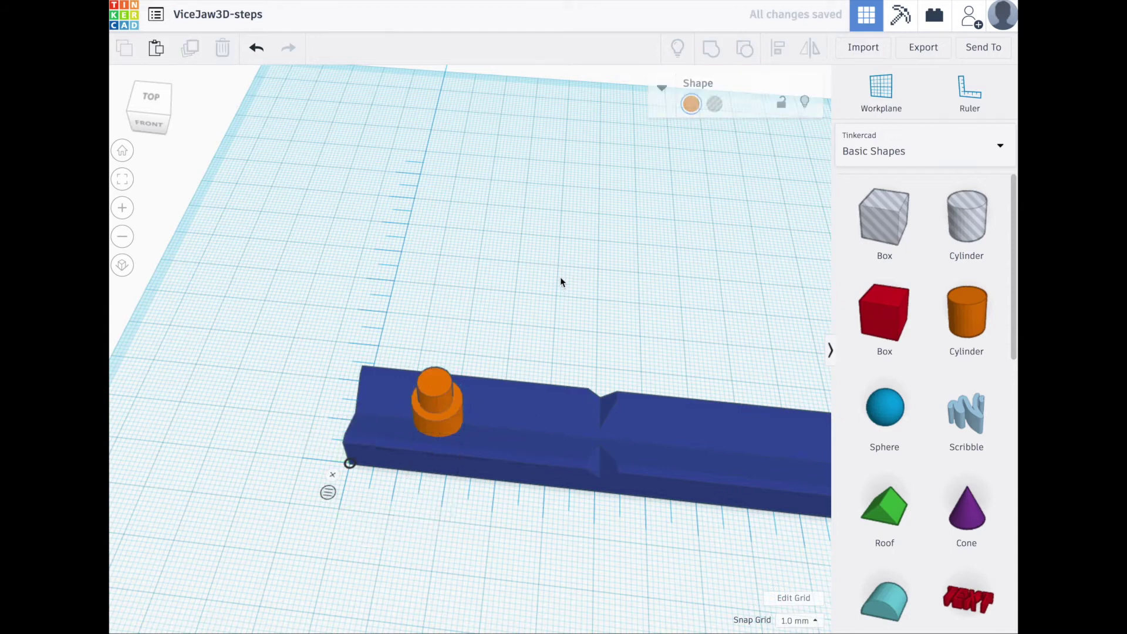
pyautogui.click(460, 396)
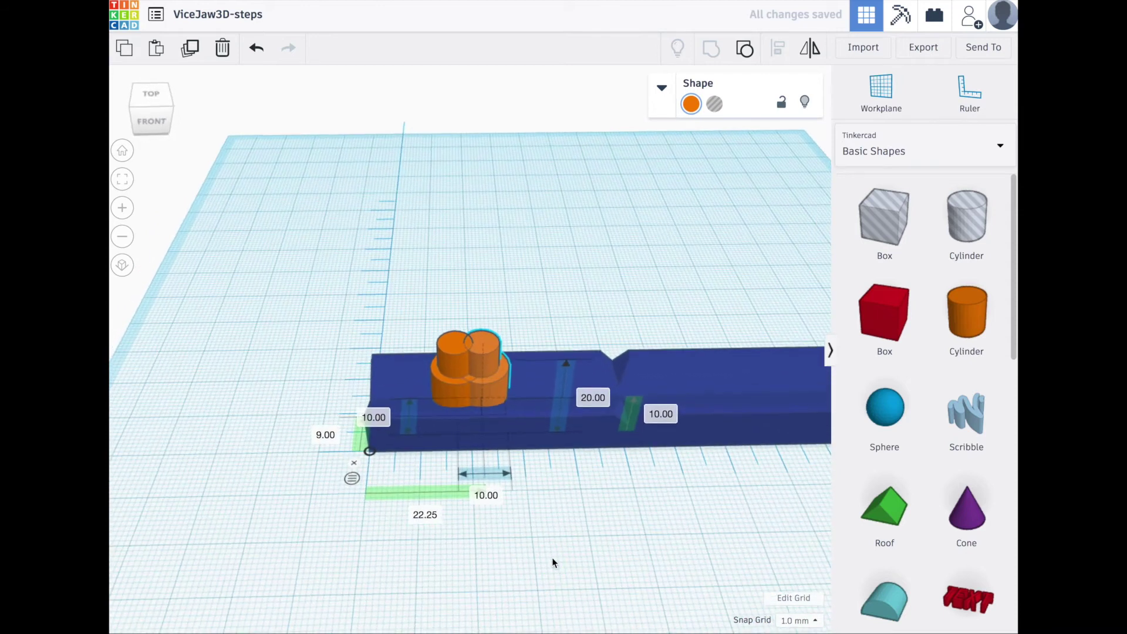
pyautogui.click(413, 519)
pyautogui.write('85')
pyautogui.press('Return')
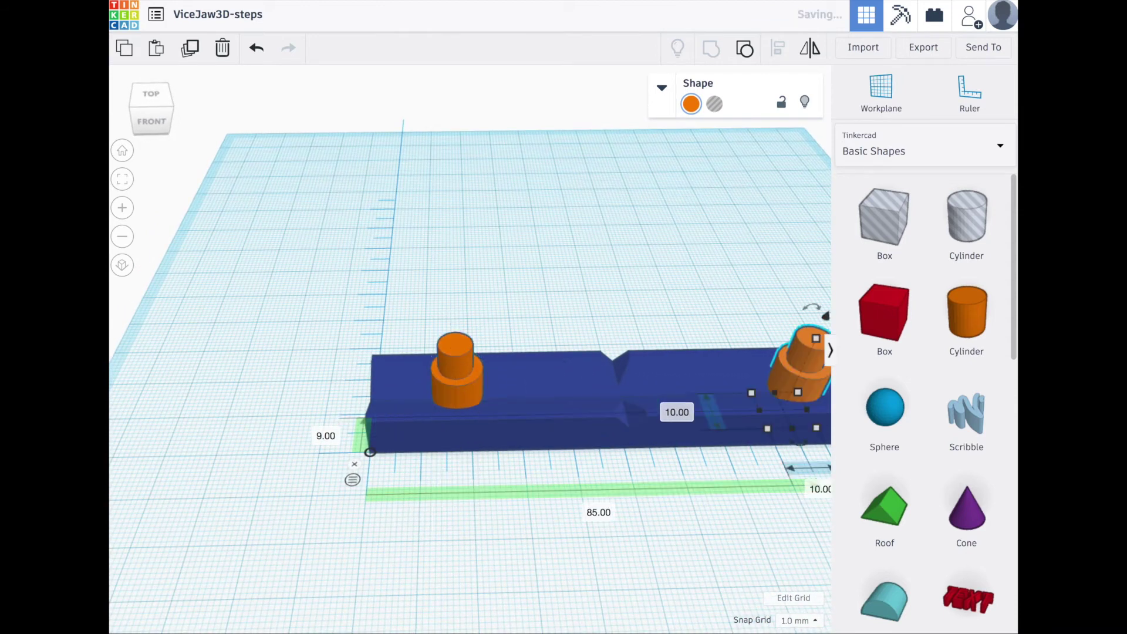
pyautogui.moveTo(649, 574); pyautogui.dragTo(741, 544, button='right')
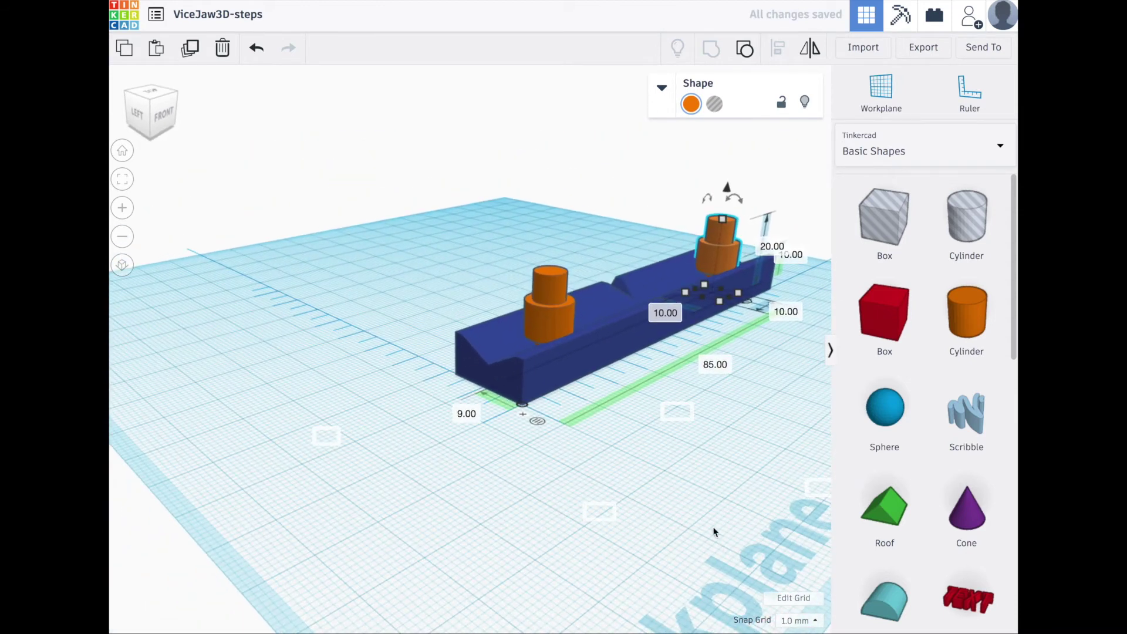
# Turn both cylinder stacks into holes and group them with the jaw to cut them.
pyautogui.keyDown('shift'); pyautogui.click(561, 323); pyautogui.keyUp('shift')
pyautogui.click(714, 105)
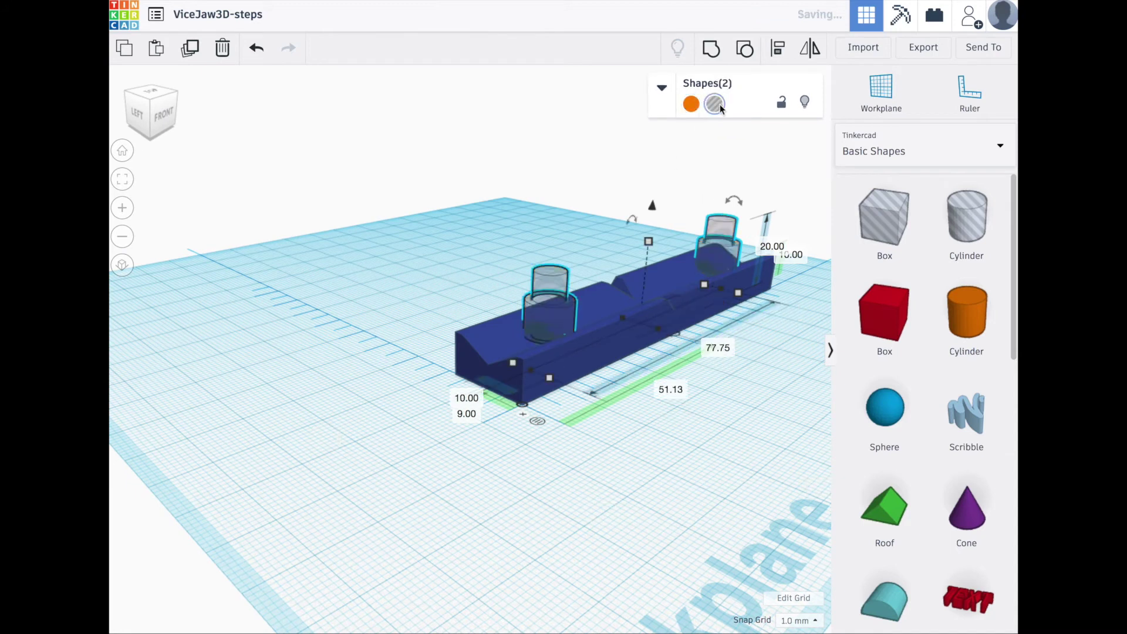
pyautogui.keyDown('shift'); pyautogui.click(597, 339); pyautogui.keyUp('shift')
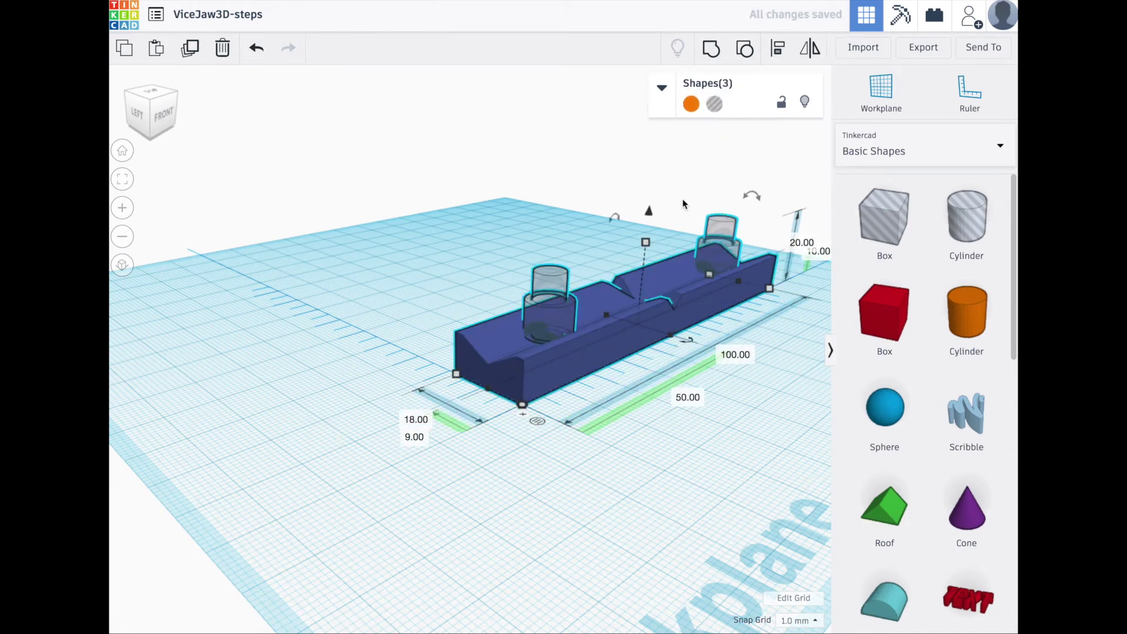
pyautogui.click(708, 62)
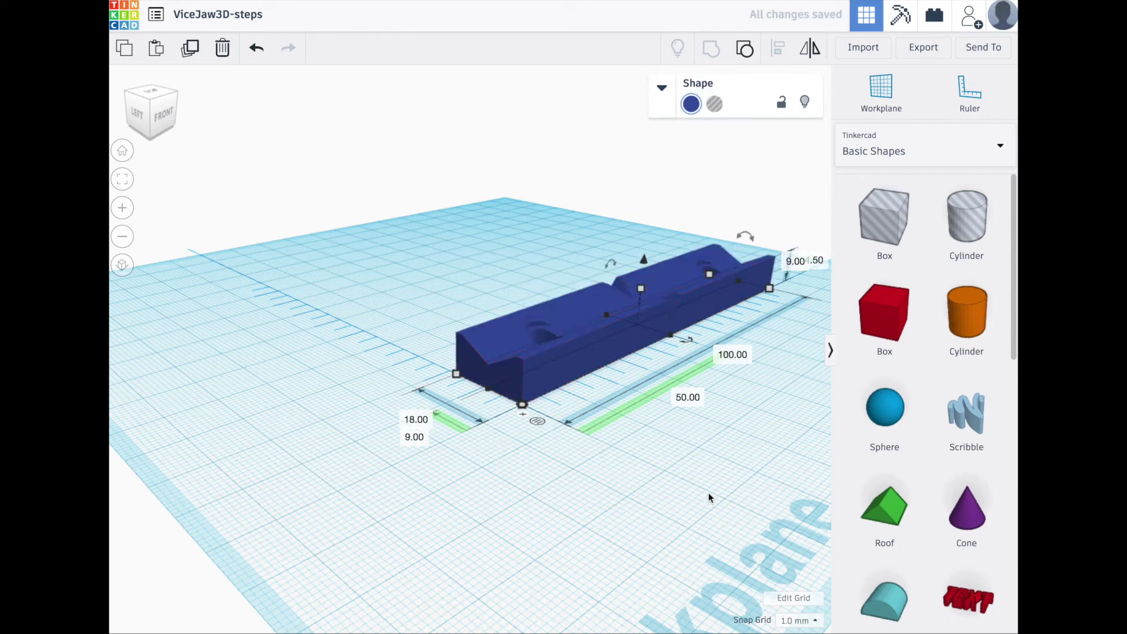
pyautogui.click(694, 500)
pyautogui.moveTo(694, 503); pyautogui.dragTo(376, 516, button='right')
pyautogui.click(584, 275)
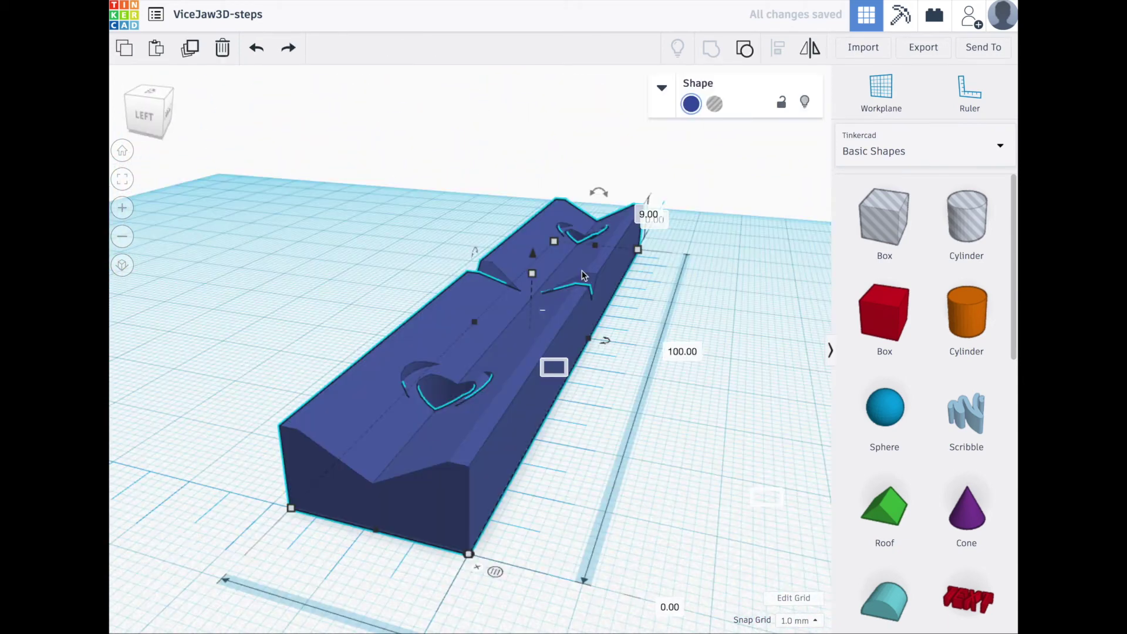
# Ungroup the jaw, lift the lower hole cylinder 10 mm, and regroup it as a solid stack.
pyautogui.click(742, 59)
pyautogui.click(740, 381)
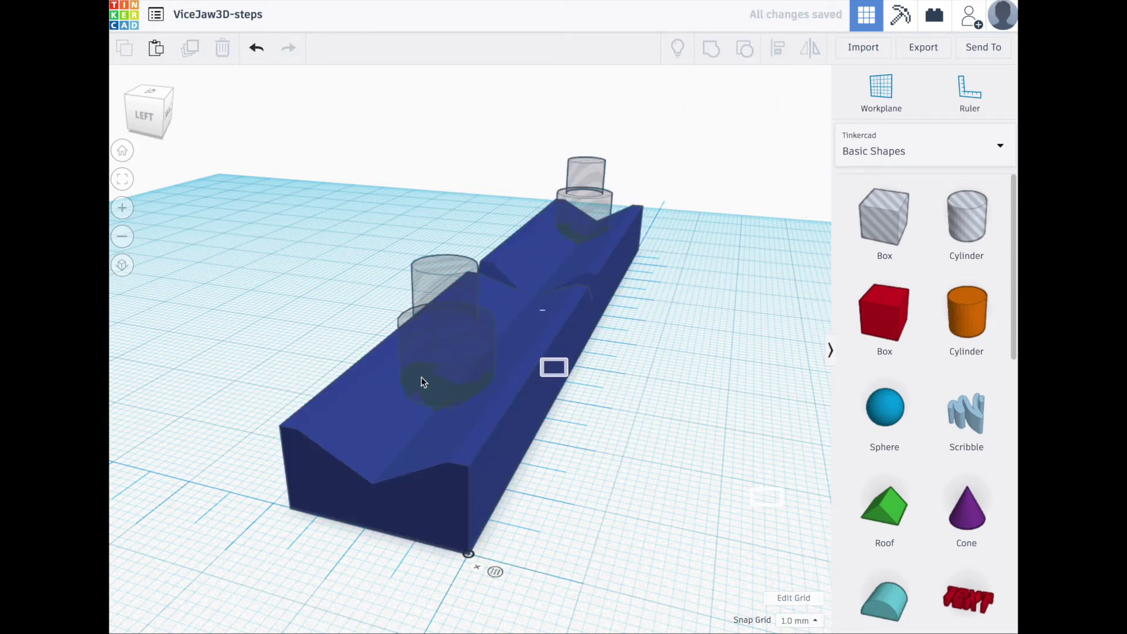
pyautogui.click(421, 377)
pyautogui.moveTo(447, 221); pyautogui.dragTo(447, 128)
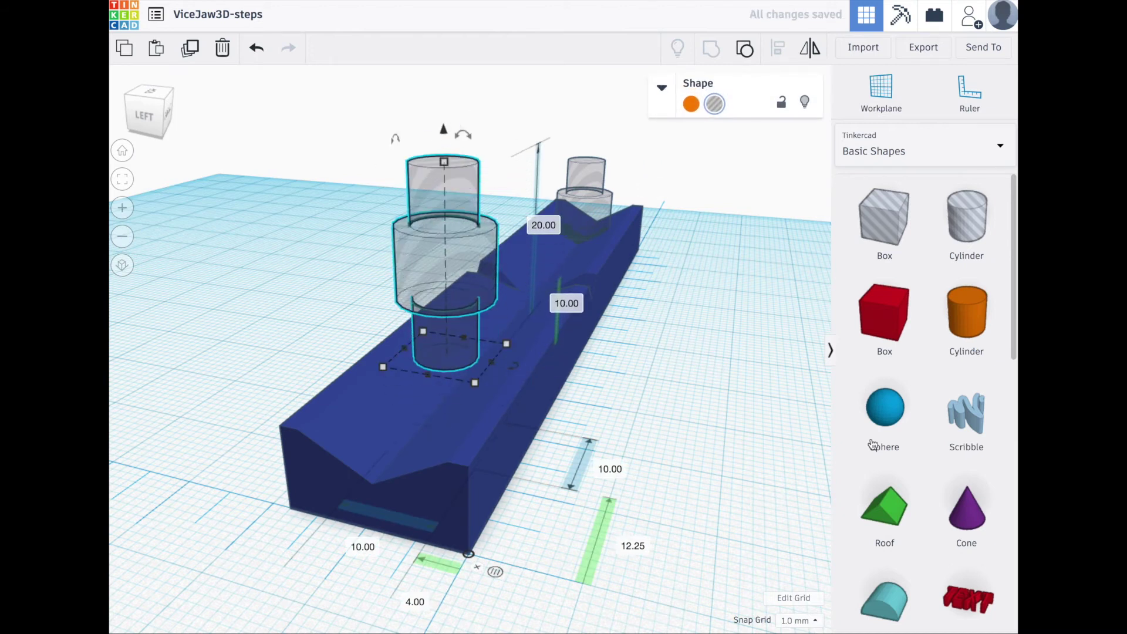
pyautogui.click(743, 49)
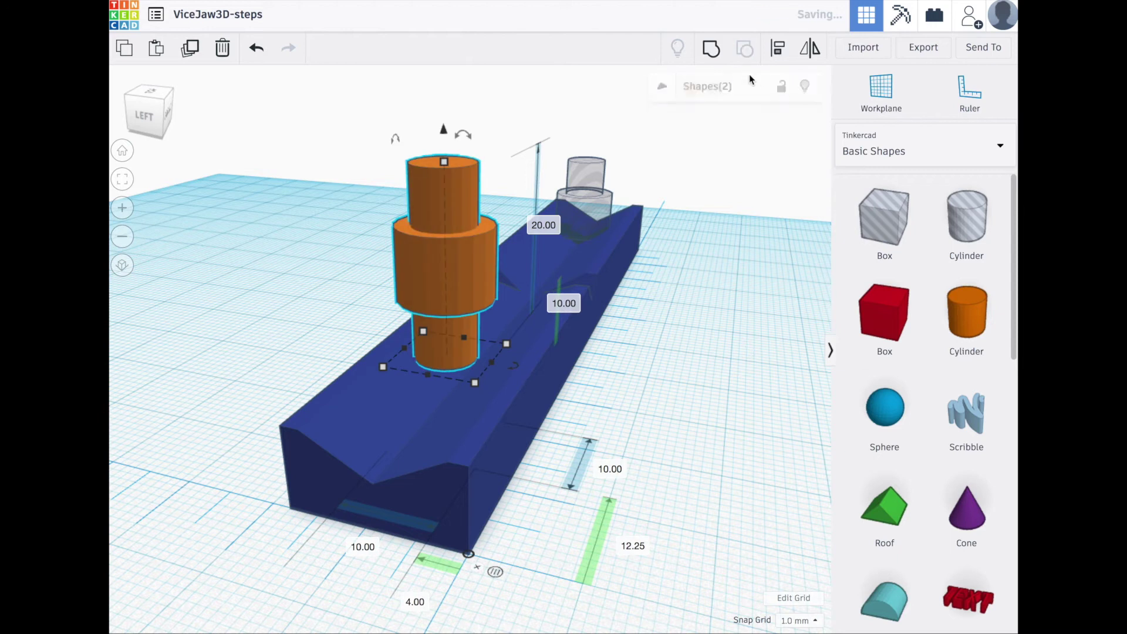
pyautogui.click(725, 343)
# Add a cone flipped upside down with a 10 mm width.
pyautogui.moveTo(951, 503); pyautogui.dragTo(316, 258)
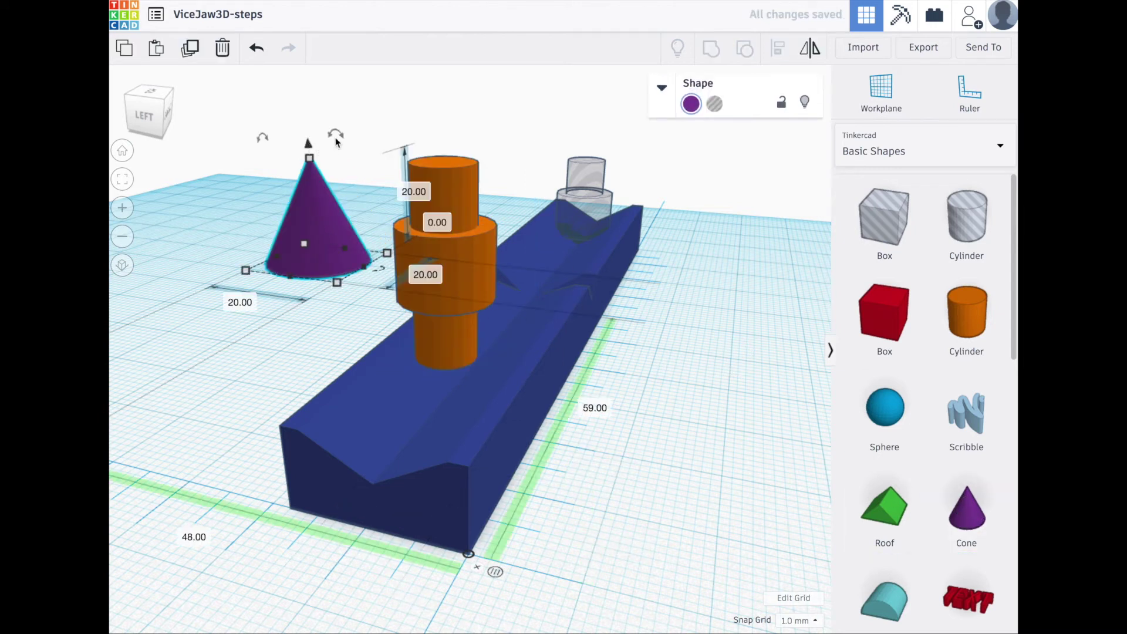
pyautogui.moveTo(339, 137); pyautogui.dragTo(327, 294)
pyautogui.click(251, 308)
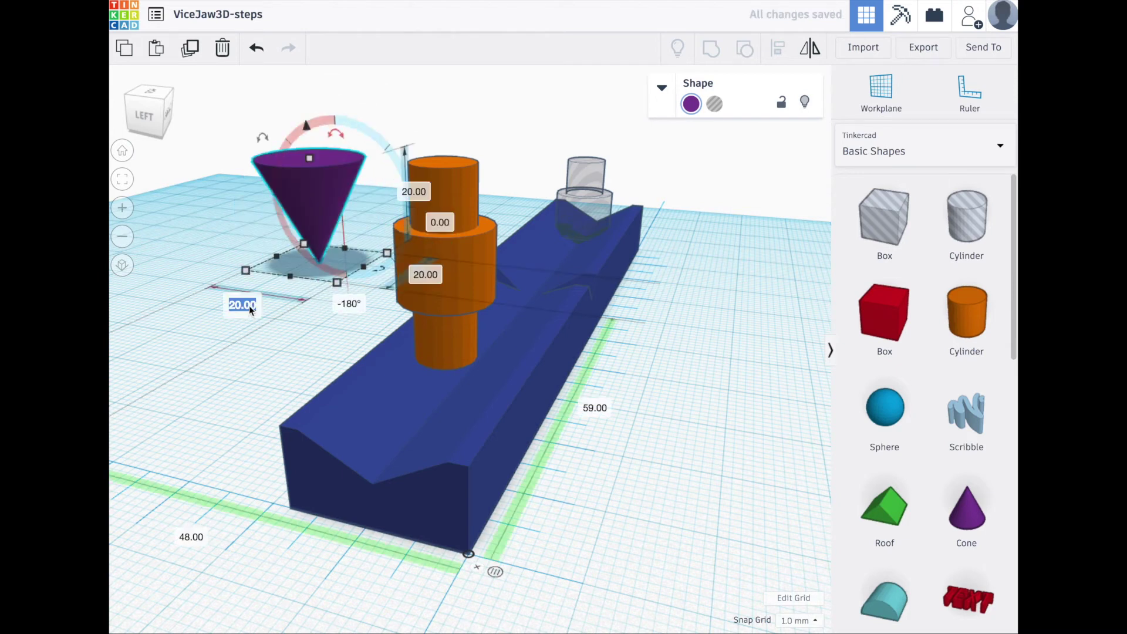
pyautogui.write('10')
pyautogui.press('Return')
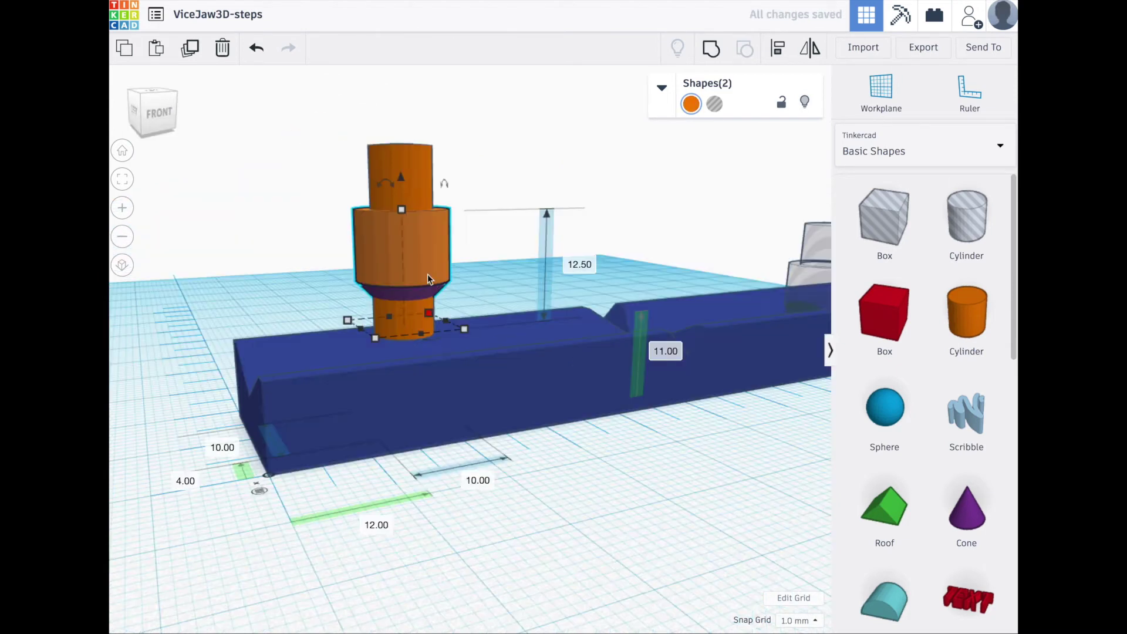
# Group the stepped orange cylinder and the cone into one shape.
pyautogui.click(285, 288)
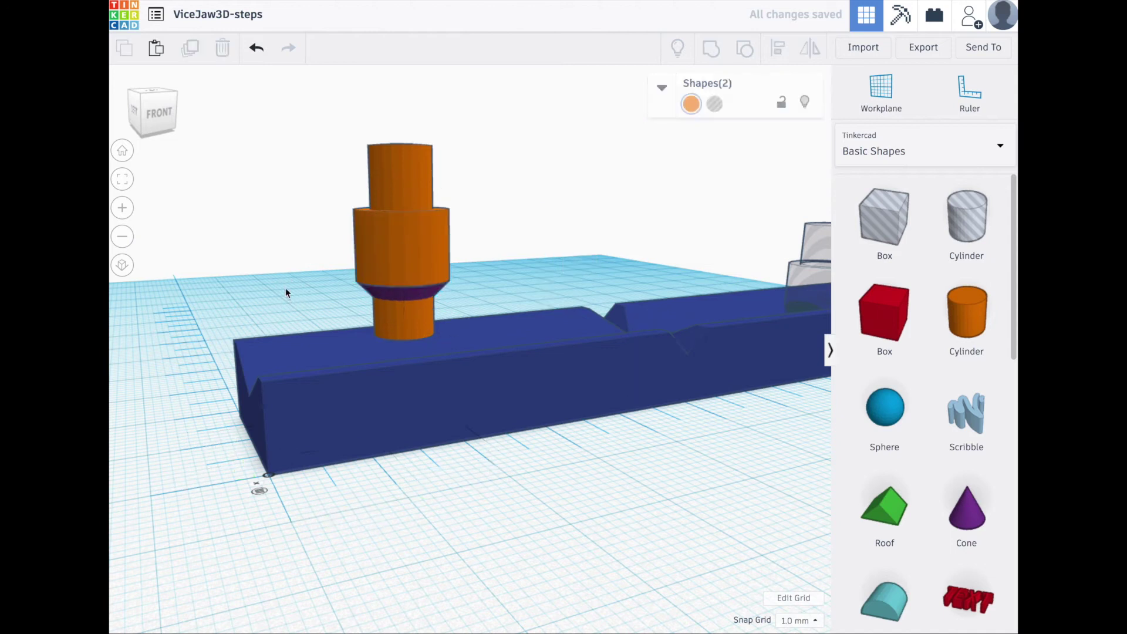
pyautogui.click(386, 276)
pyautogui.keyDown('shift'); pyautogui.click(389, 299); pyautogui.keyUp('shift')
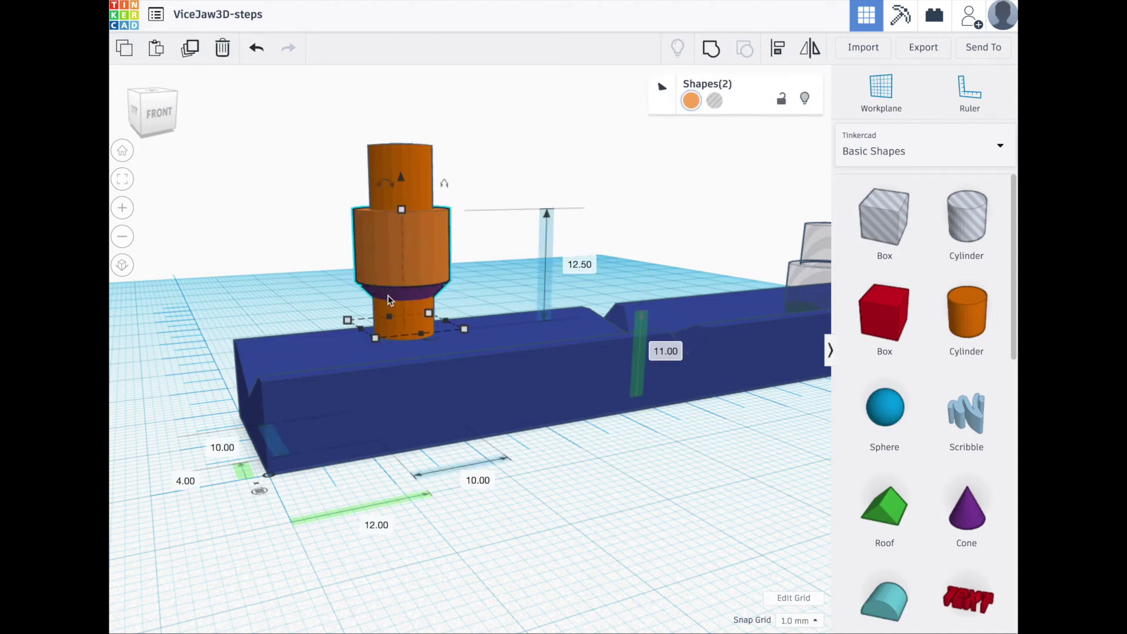
pyautogui.click(709, 61)
pyautogui.click(299, 244)
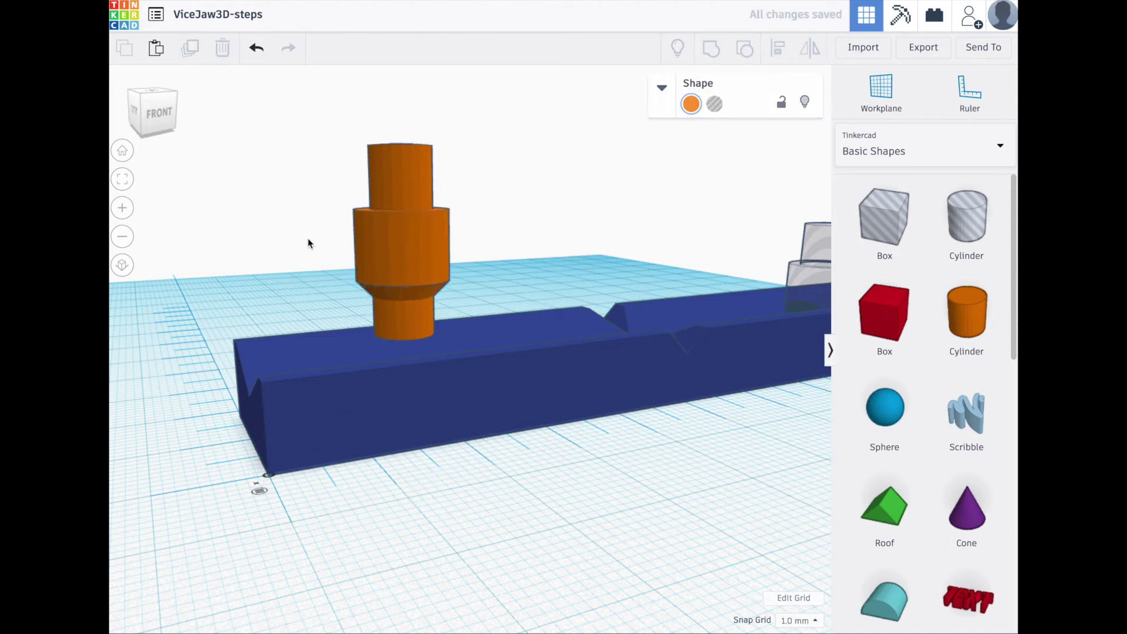
pyautogui.click(374, 238)
# Set the merged shape's elevation to 6.50 mm.
pyautogui.click(665, 355)
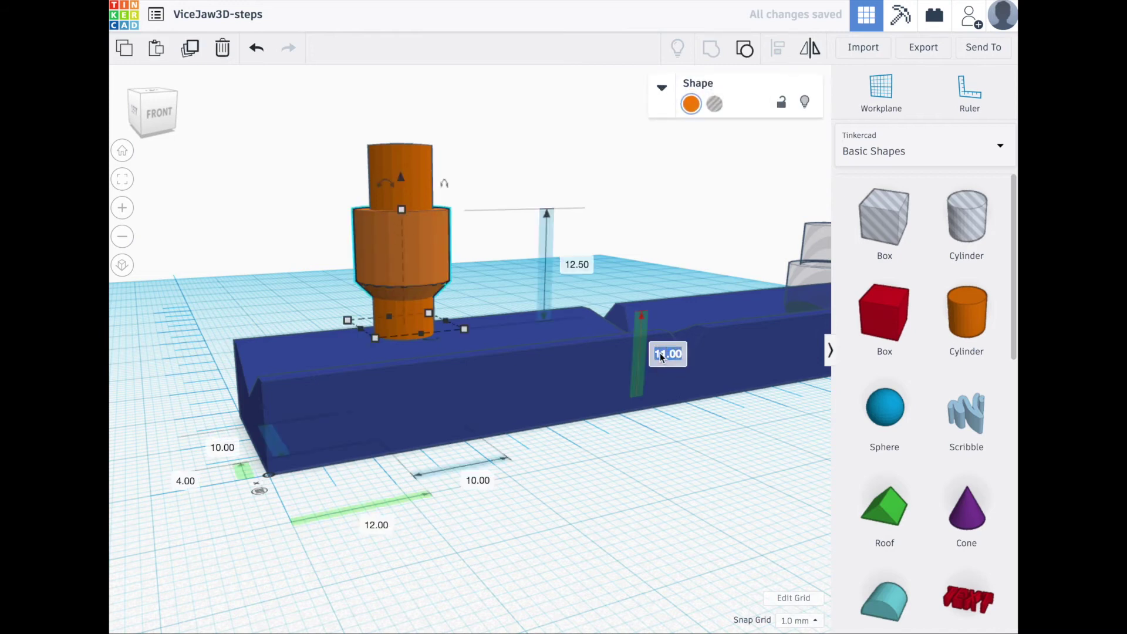
pyautogui.write('6.5')
pyautogui.press('Return')
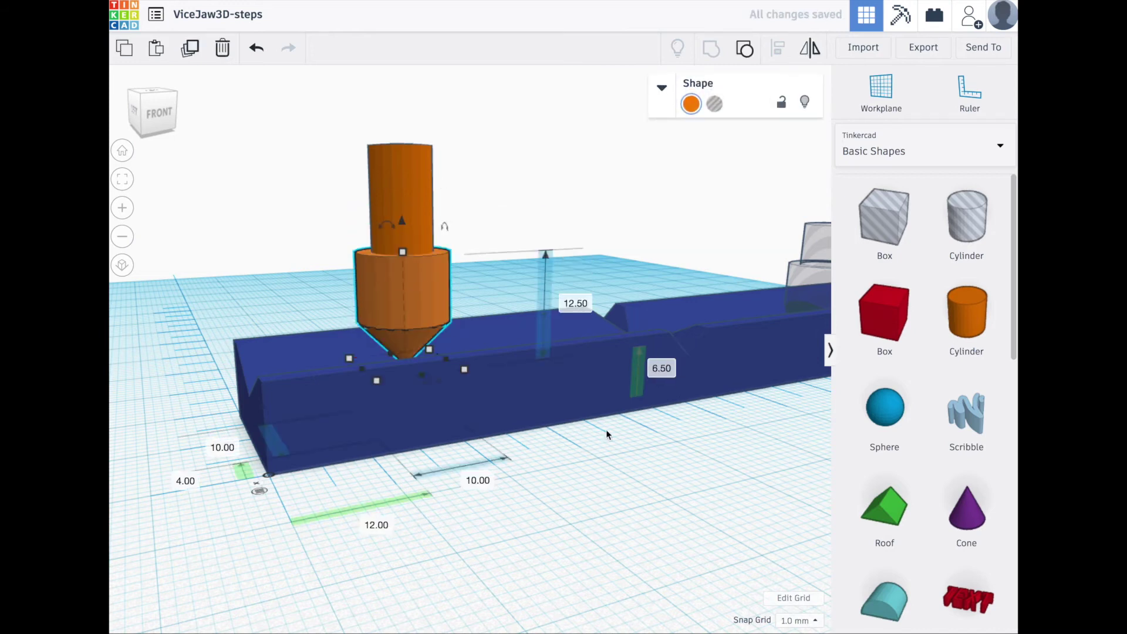
pyautogui.click(259, 491)
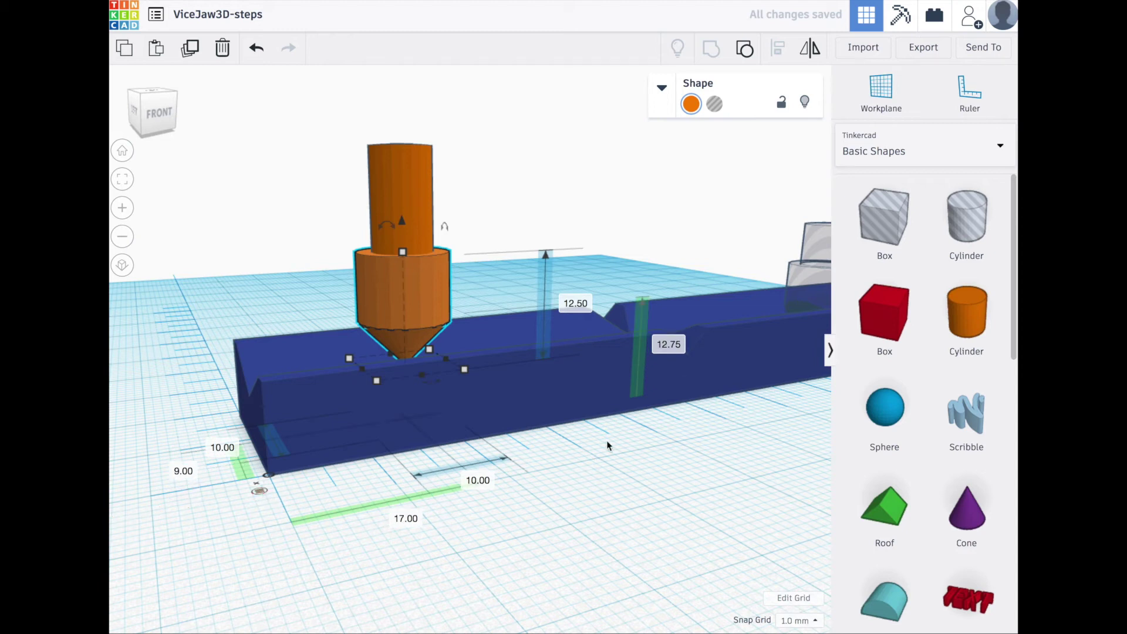
pyautogui.click(669, 346)
pyautogui.moveTo(294, 153); pyautogui.dragTo(467, 145, button='right')
pyautogui.press('Return')
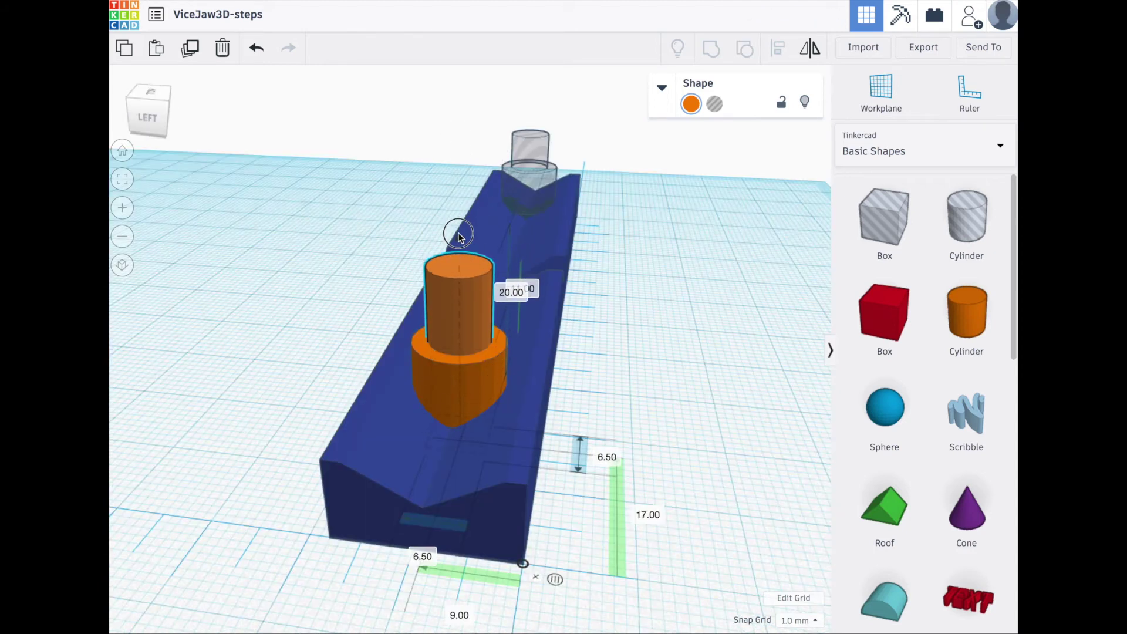
# Make the cone-tipped shape a hole and group it with the jaw to cut it.
pyautogui.keyDown('shift'); pyautogui.click(428, 365); pyautogui.keyUp('shift')
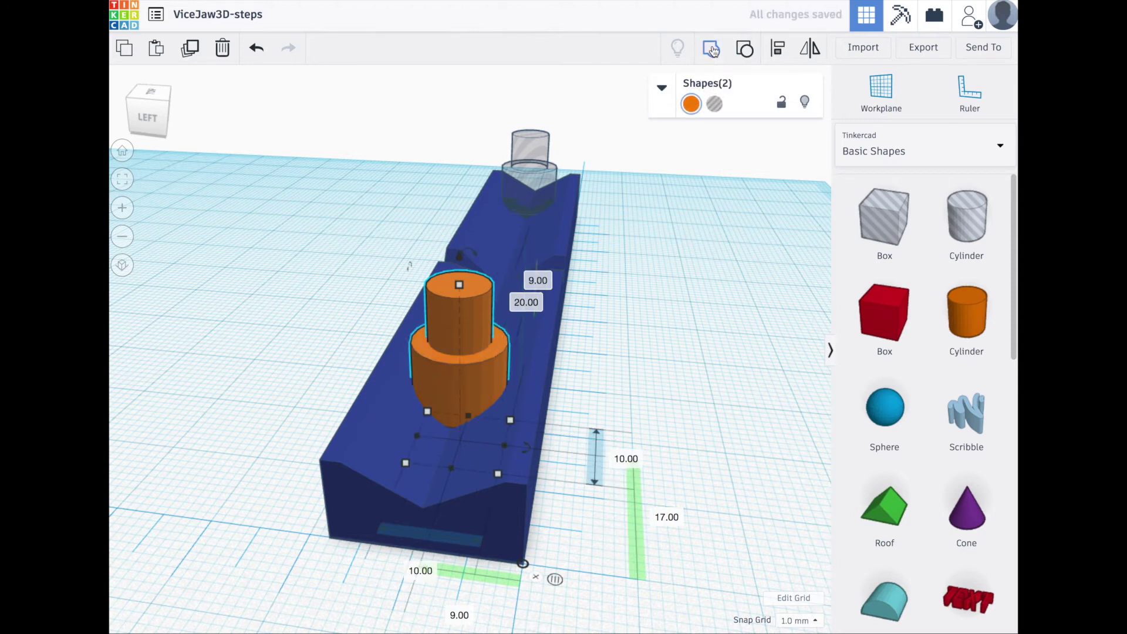
pyautogui.click(727, 75)
pyautogui.click(464, 317)
pyautogui.click(713, 105)
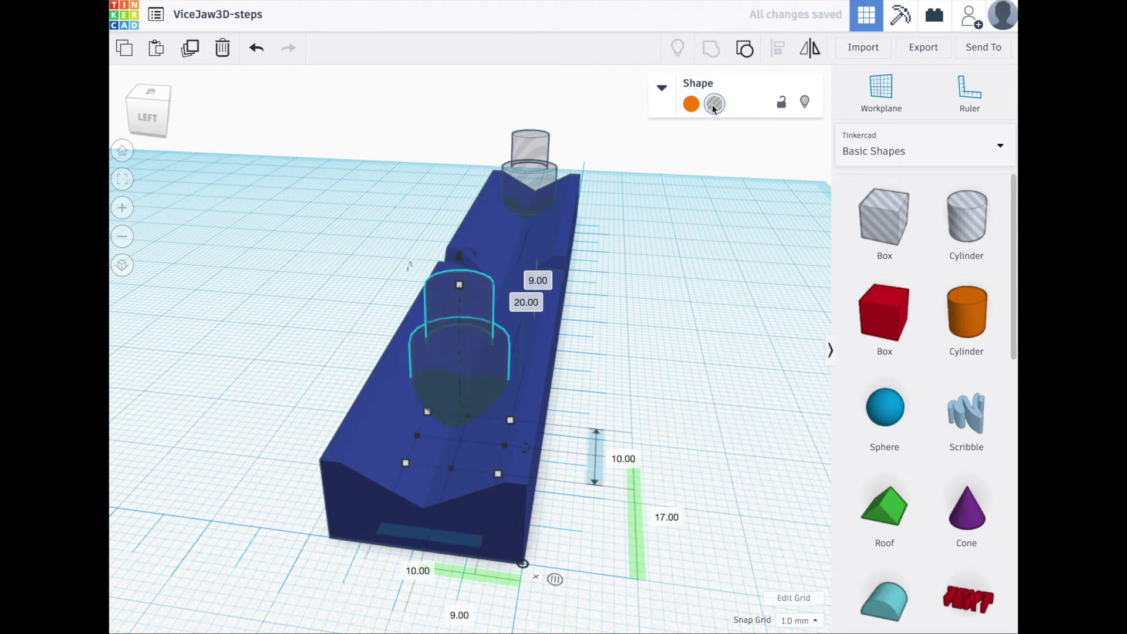
pyautogui.click(678, 335)
pyautogui.click(462, 436)
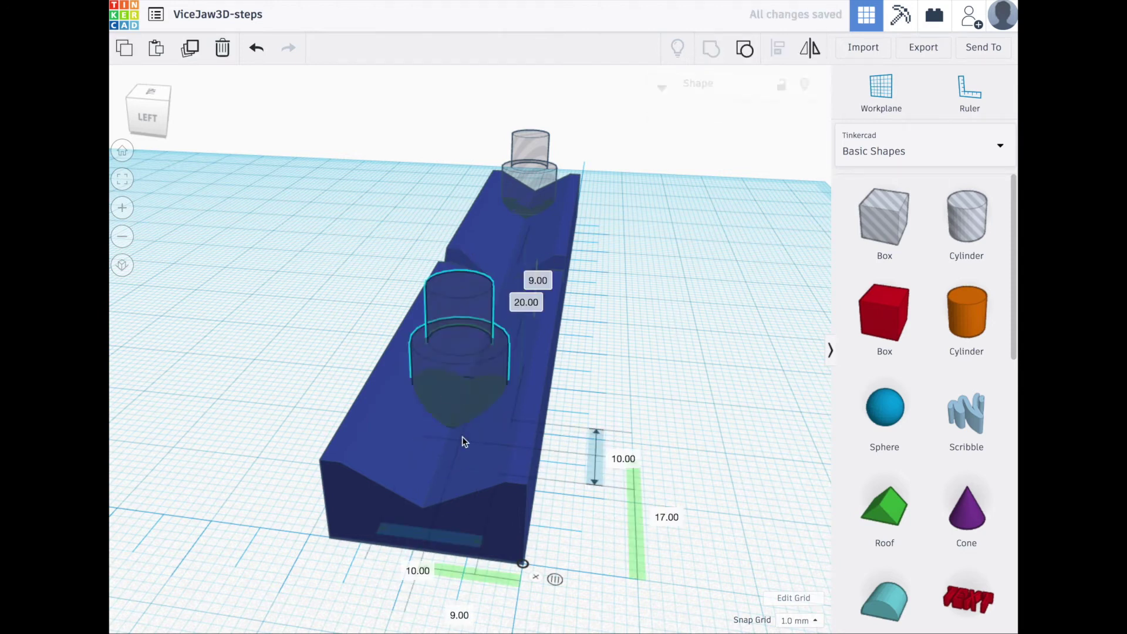
pyautogui.keyDown('shift'); pyautogui.click(549, 371); pyautogui.keyUp('shift')
pyautogui.click(713, 61)
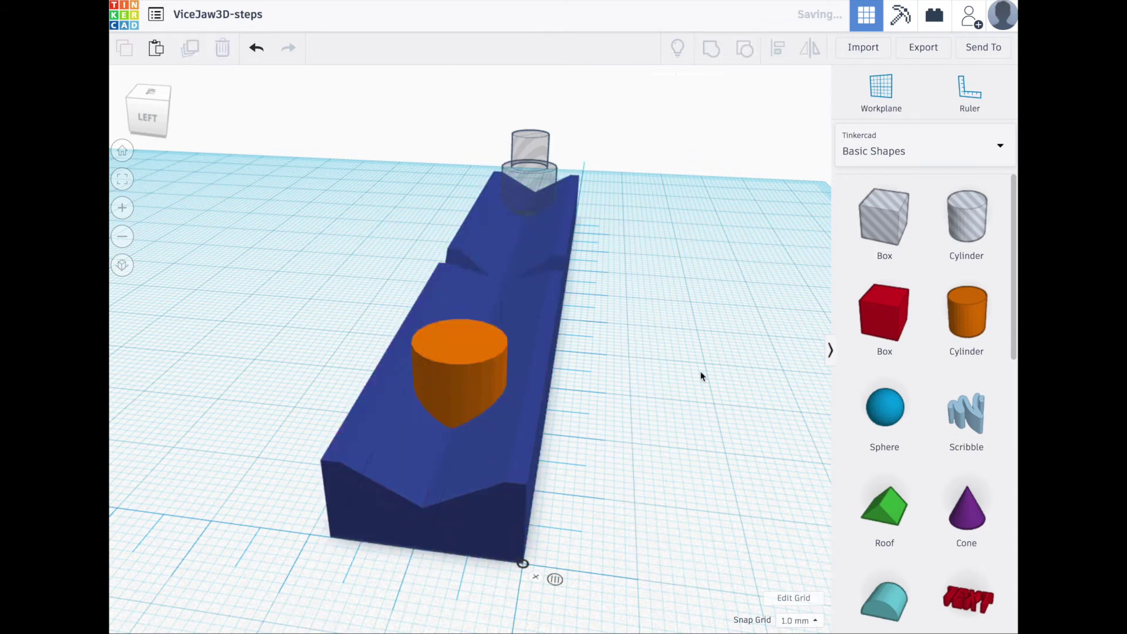
pyautogui.moveTo(746, 378)
pyautogui.mouseDown(button='right')
pyautogui.moveTo(750, 367)
pyautogui.moveTo(790, 383)
pyautogui.moveTo(745, 367)
pyautogui.mouseUp(button='right')
pyautogui.click(748, 215)
# Ungroup the jaw and delete the old far screw-hole shape.
pyautogui.click(754, 62)
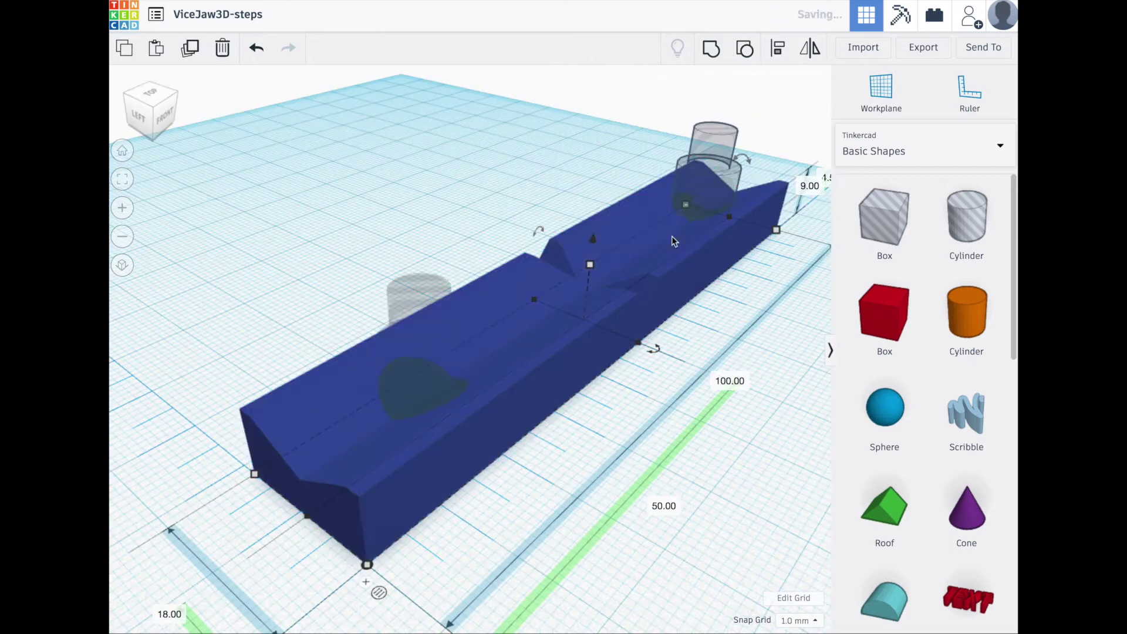
pyautogui.click(522, 143)
pyautogui.click(709, 181)
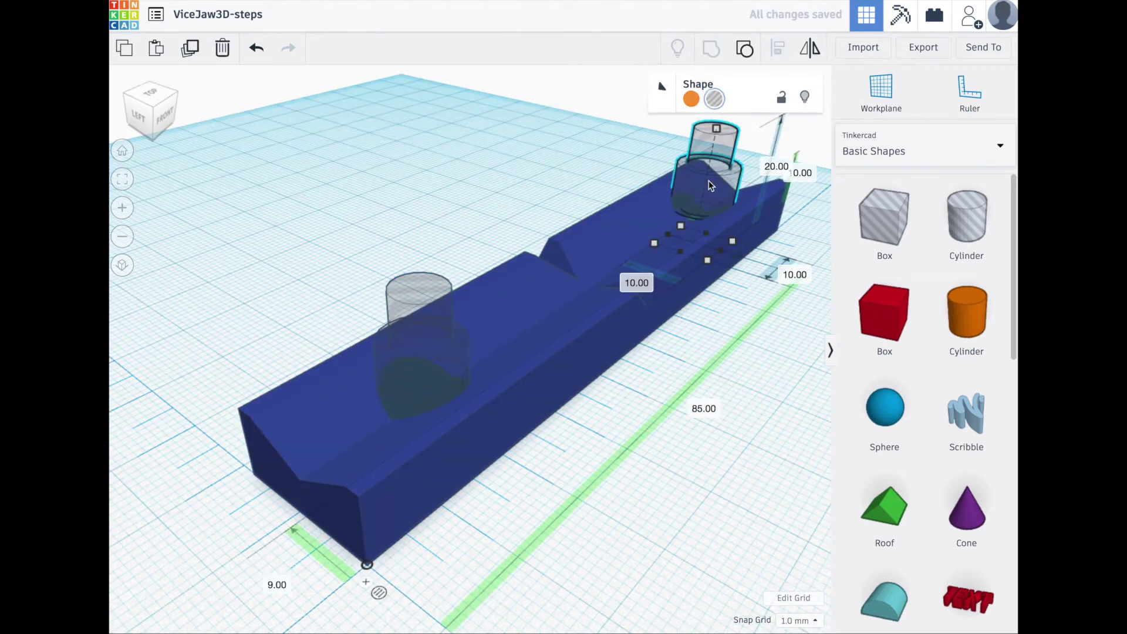
pyautogui.press('Delete')
# Place a copy of the tapered counterbored hole 85 mm along the jaw.
pyautogui.moveTo(463, 362); pyautogui.dragTo(503, 421)
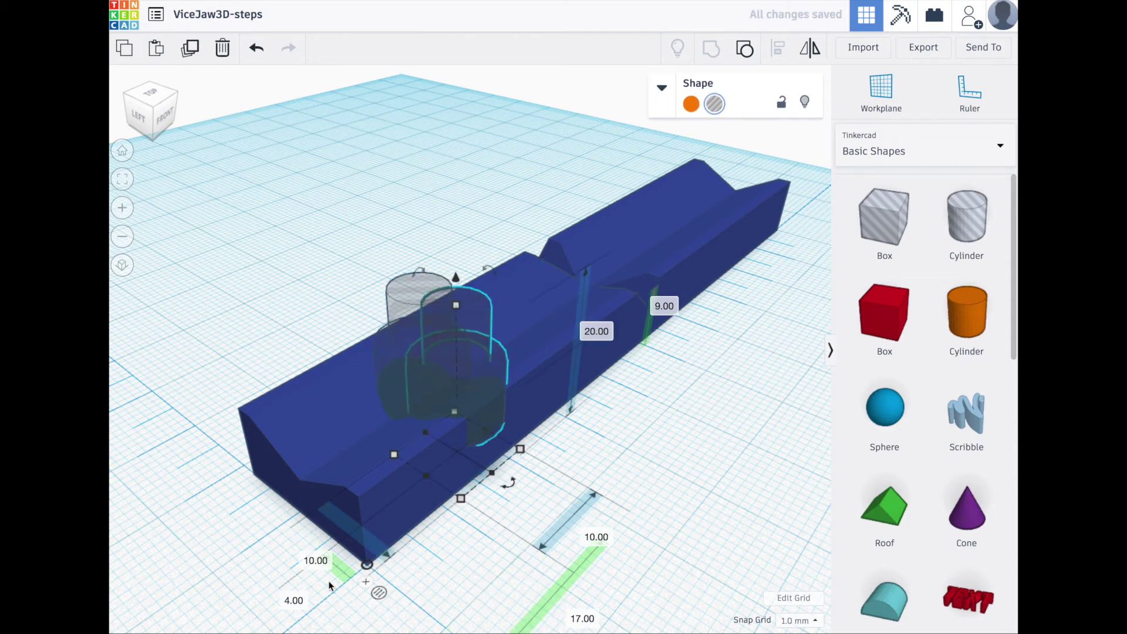
pyautogui.moveTo(322, 583); pyautogui.dragTo(375, 361, button='right')
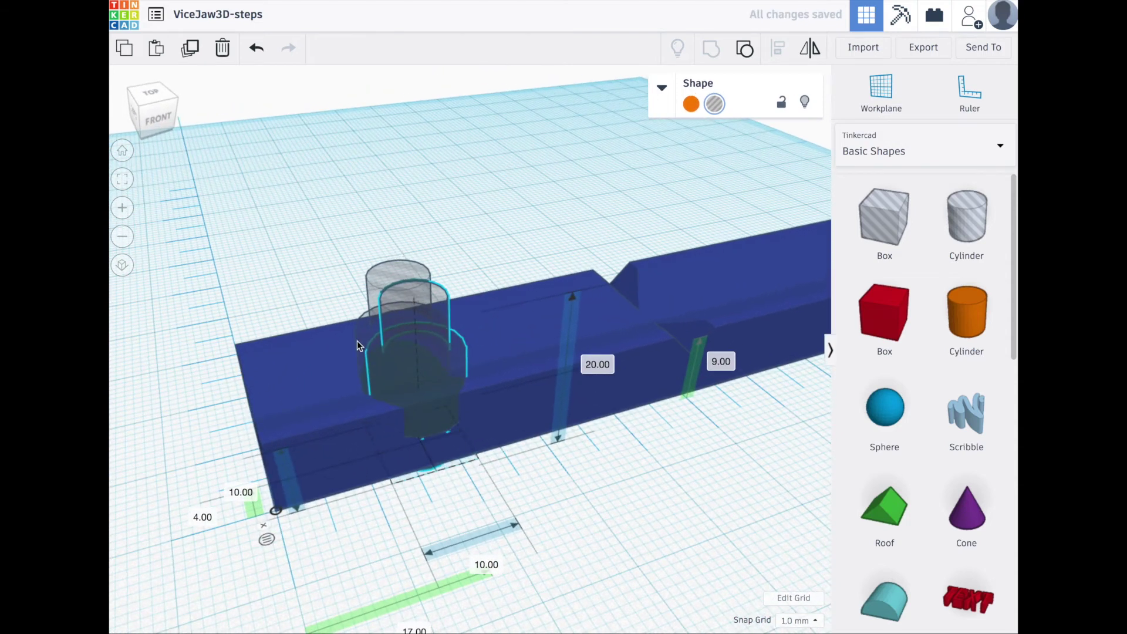
pyautogui.click(419, 529)
pyautogui.write('85')
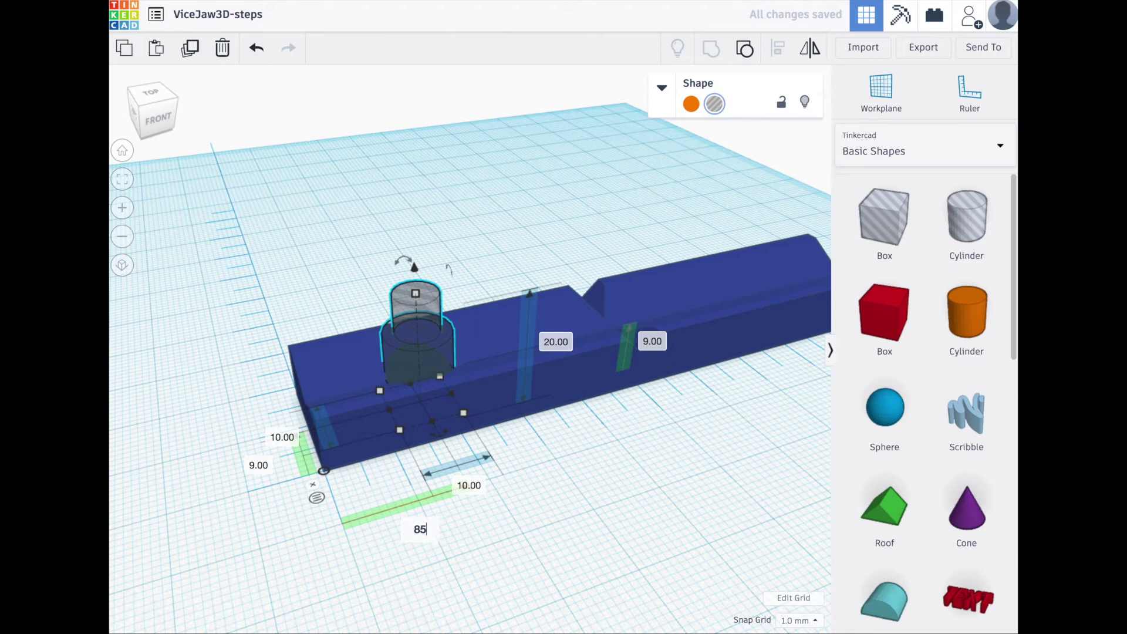
pyautogui.press('Return')
# Group all shapes to cut both holes and download the jaw as an STL.
pyautogui.hotkey('ctrl', 'a')
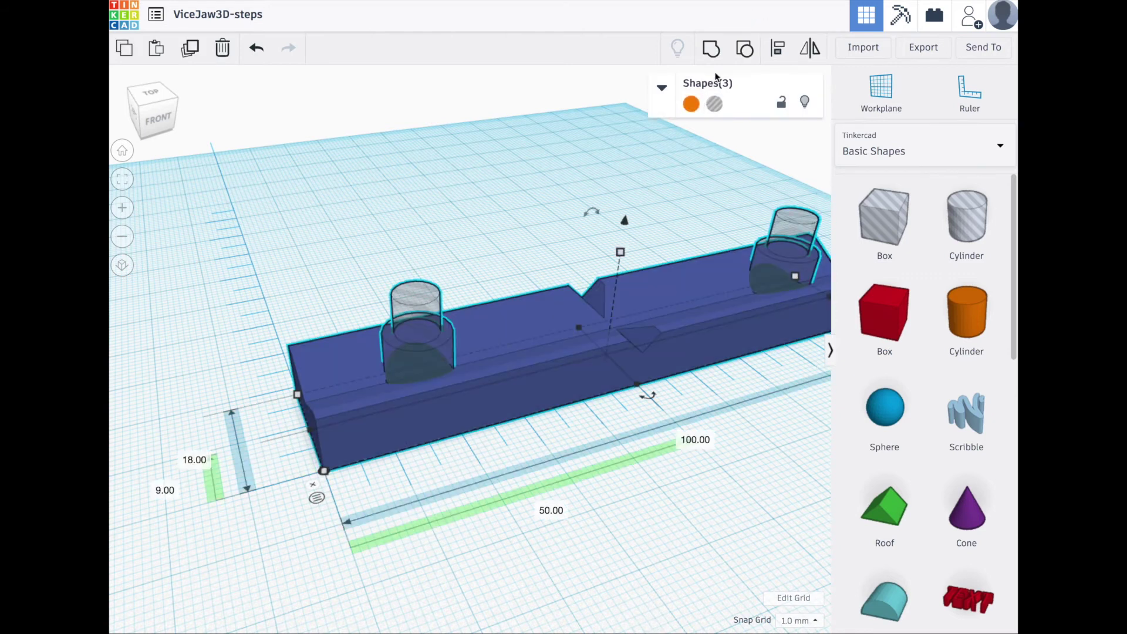
pyautogui.click(716, 58)
pyautogui.click(544, 216)
pyautogui.moveTo(614, 374); pyautogui.dragTo(634, 354, button='right')
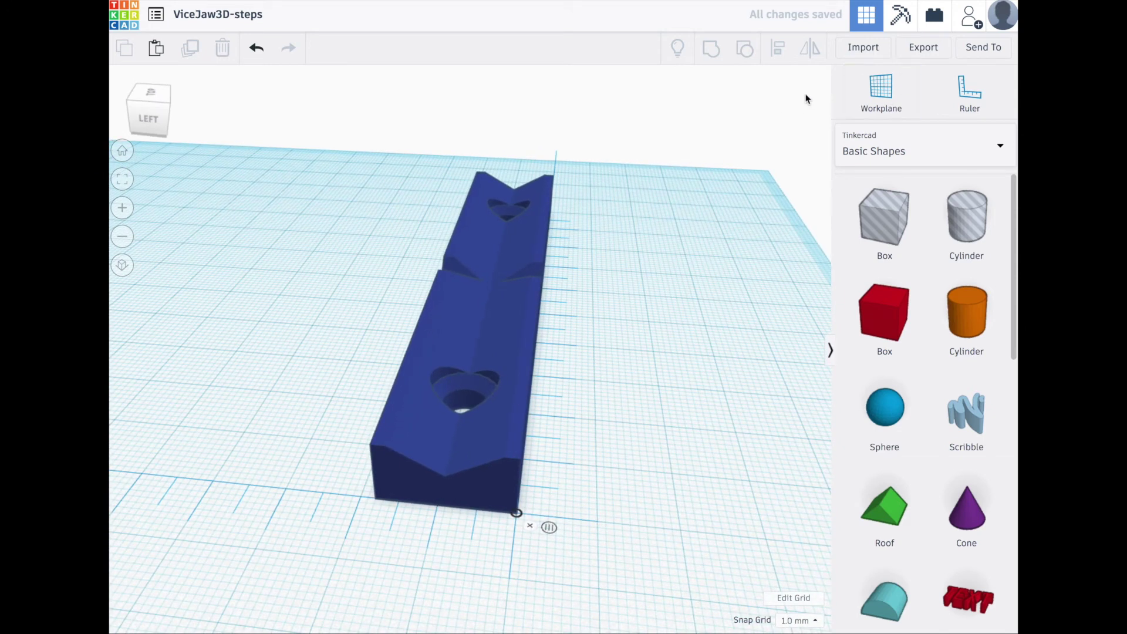
pyautogui.click(923, 50)
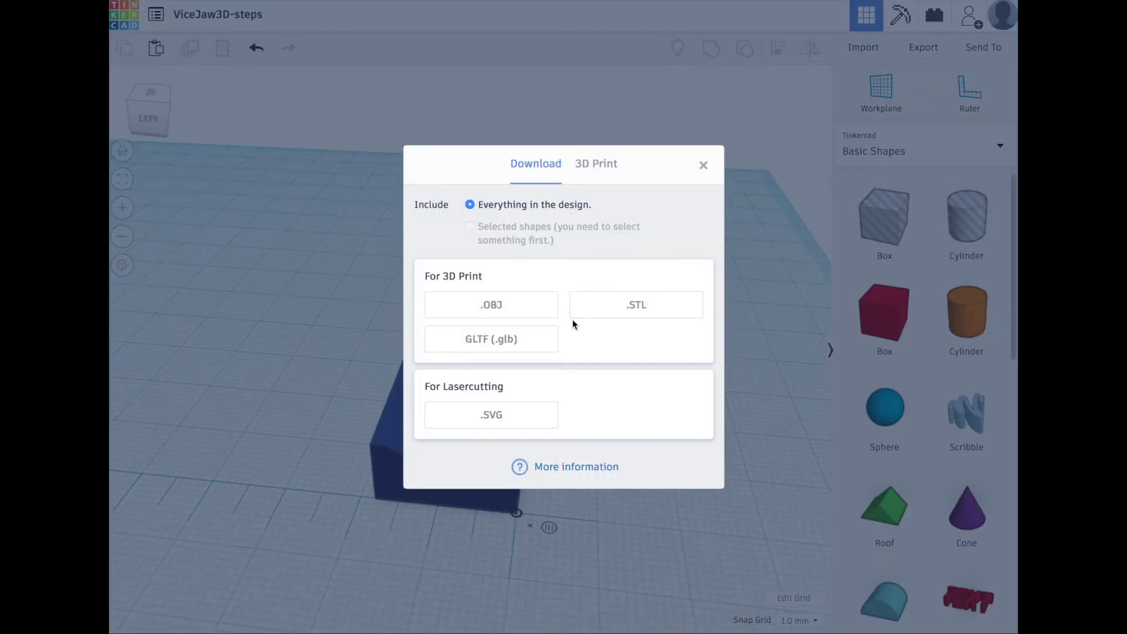
pyautogui.click(612, 305)
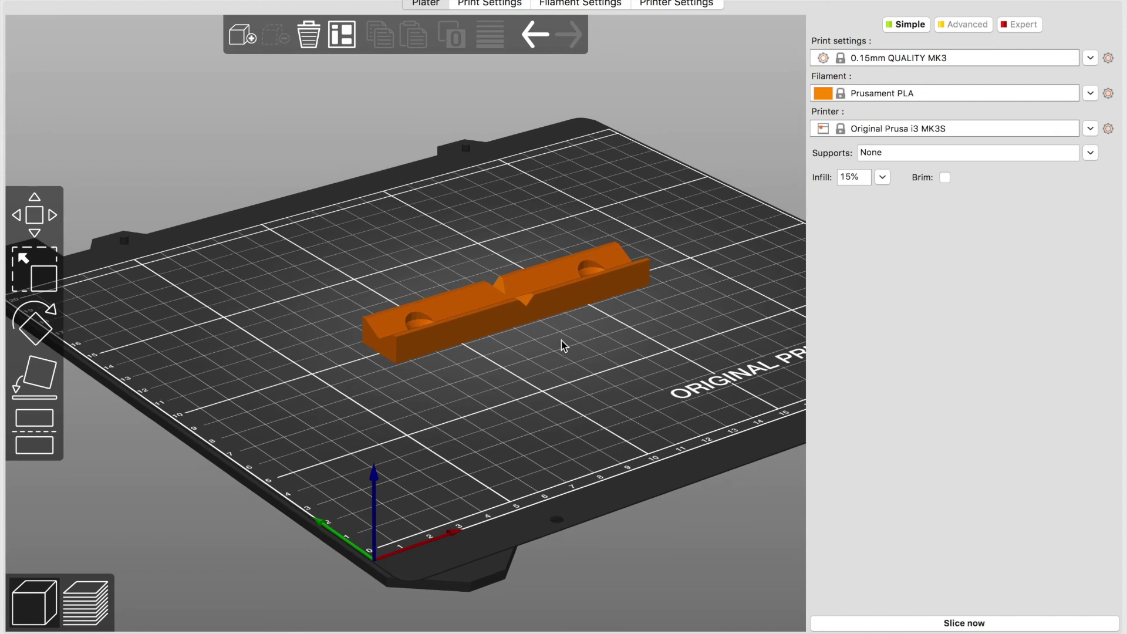
# Select the imported jaw to confirm its 100 × 18 × 9 mm size, then start slicing.
pyautogui.scroll(5, 561, 340)
pyautogui.rightClick(596, 334)
pyautogui.click(575, 379)
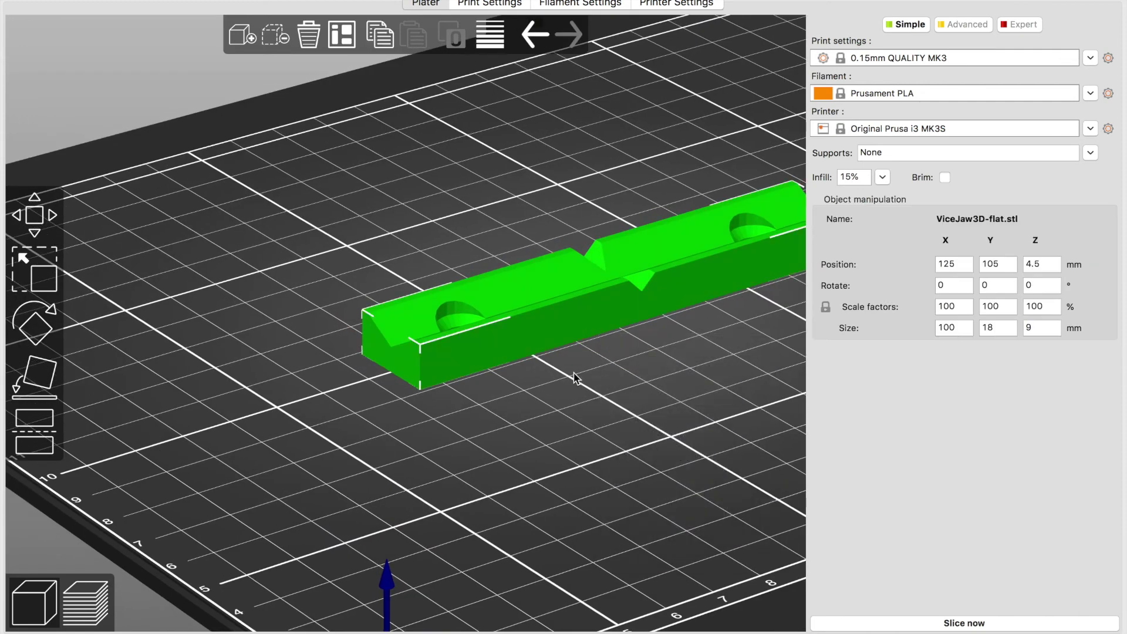
pyautogui.moveTo(610, 387); pyautogui.dragTo(574, 384)
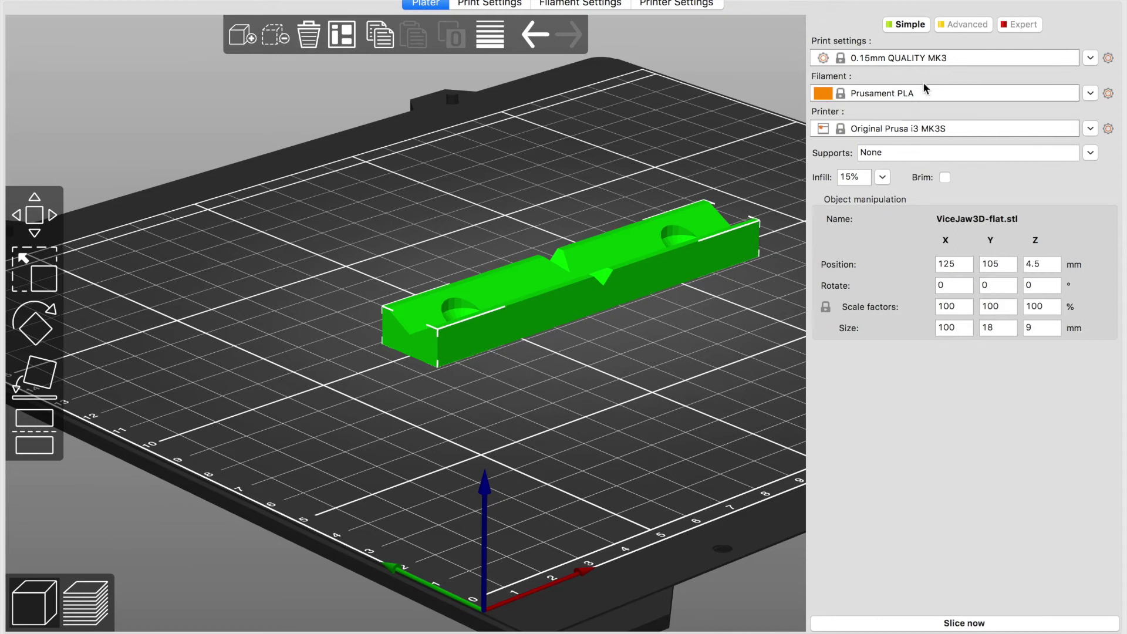
pyautogui.click(969, 621)
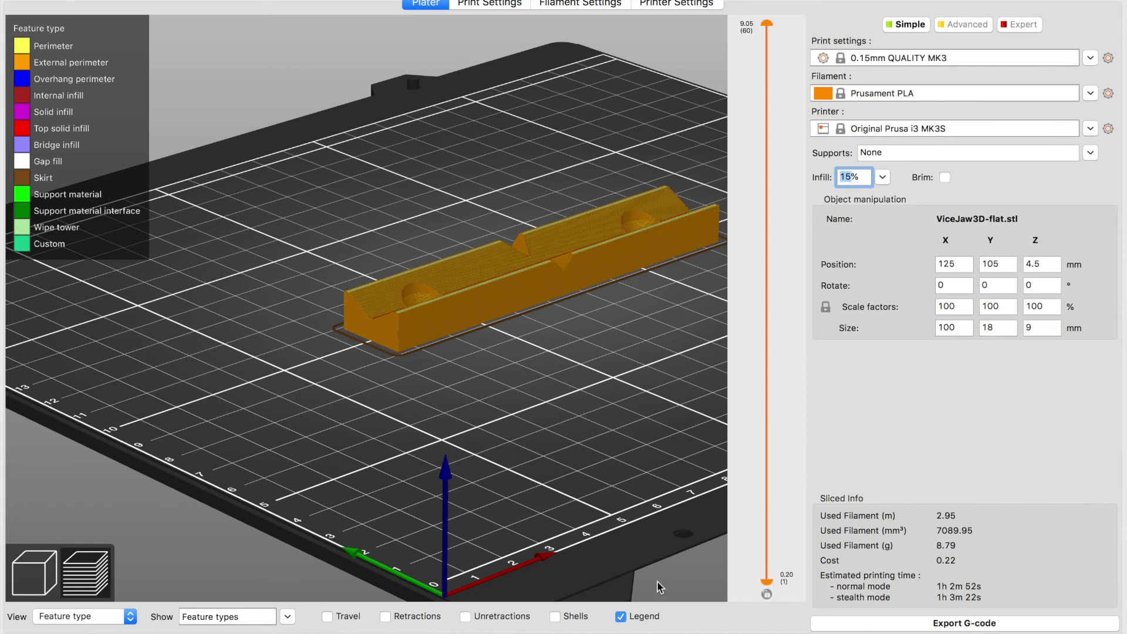
# Zoom the sliced preview to inspect the jaw's layers (1h 2m 52s, 8.79 g).
pyautogui.scroll(10, 591, 347)
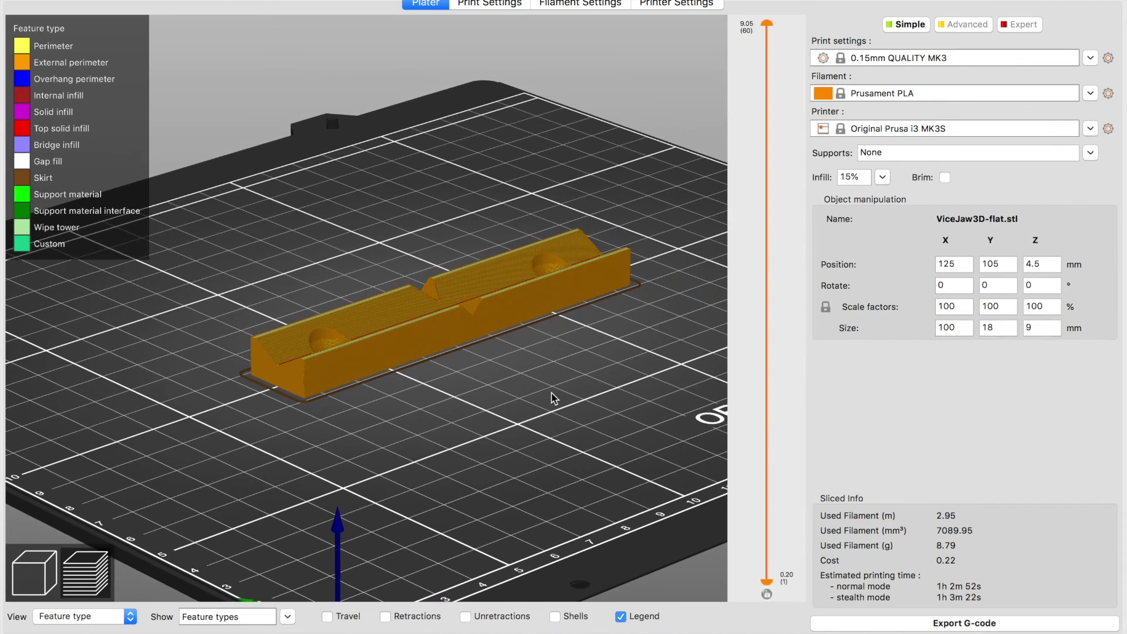
pyautogui.scroll(-1, 718, 123)
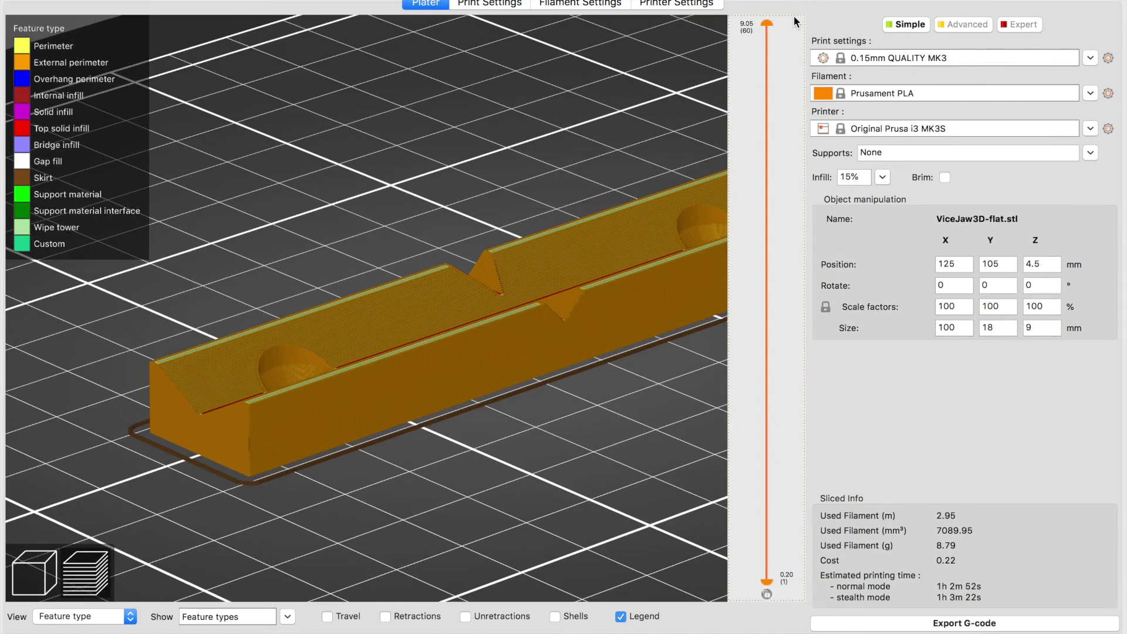